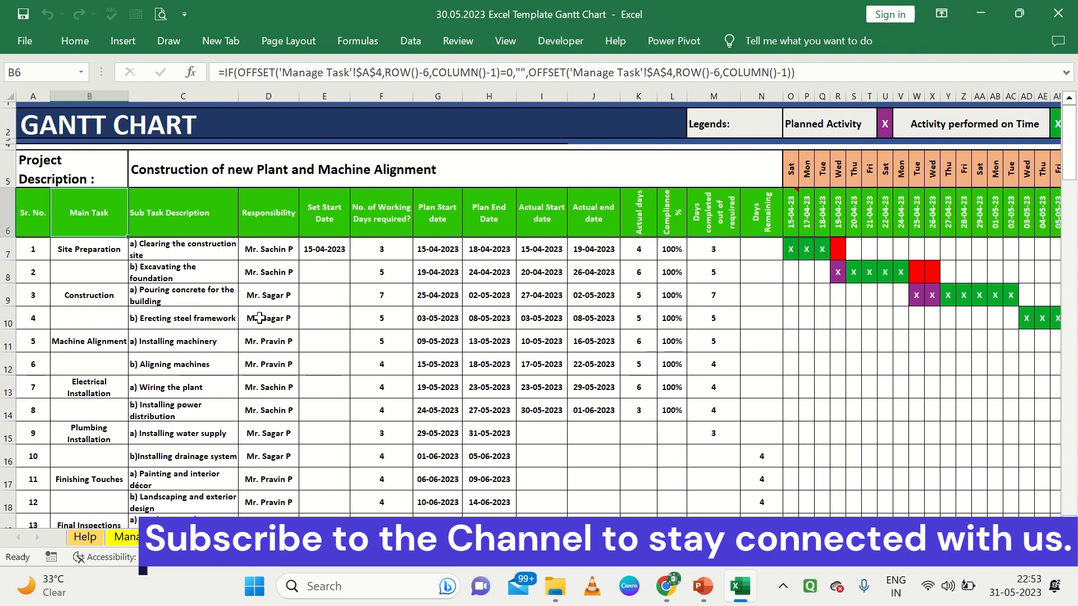
# Step: Open the Help sheet and read through the listed instructions from step 1 to step 9
pyautogui.click(85, 537)
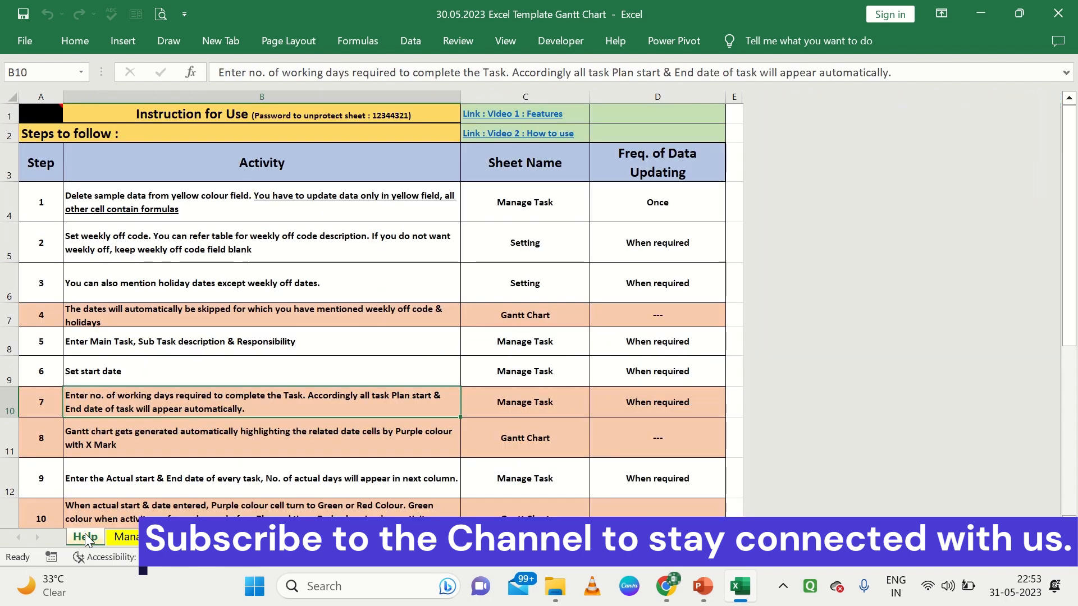
pyautogui.click(249, 347)
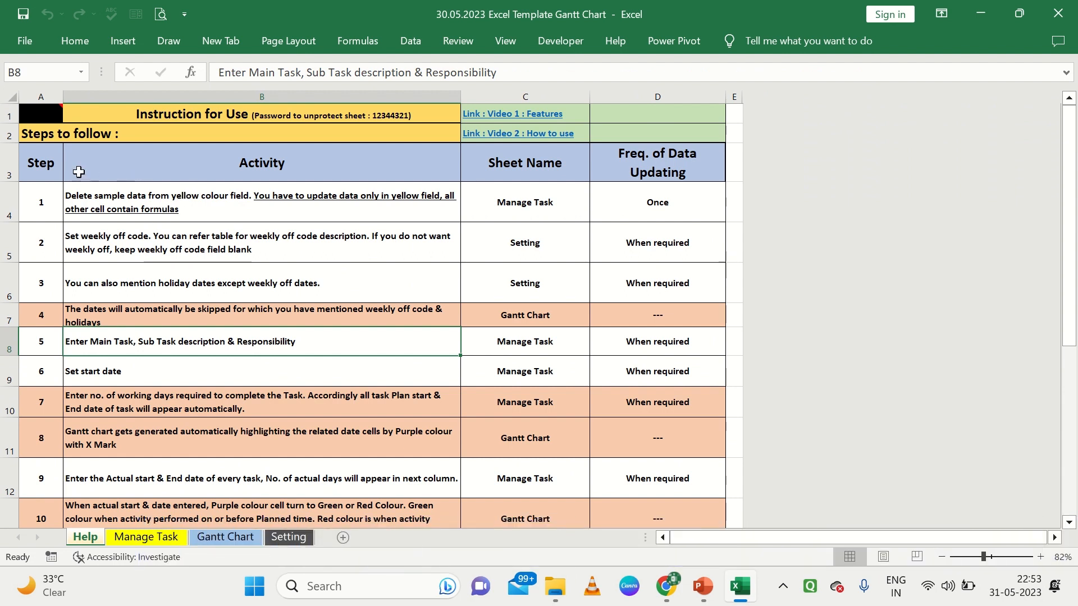
pyautogui.moveTo(129, 206); pyautogui.dragTo(146, 464)
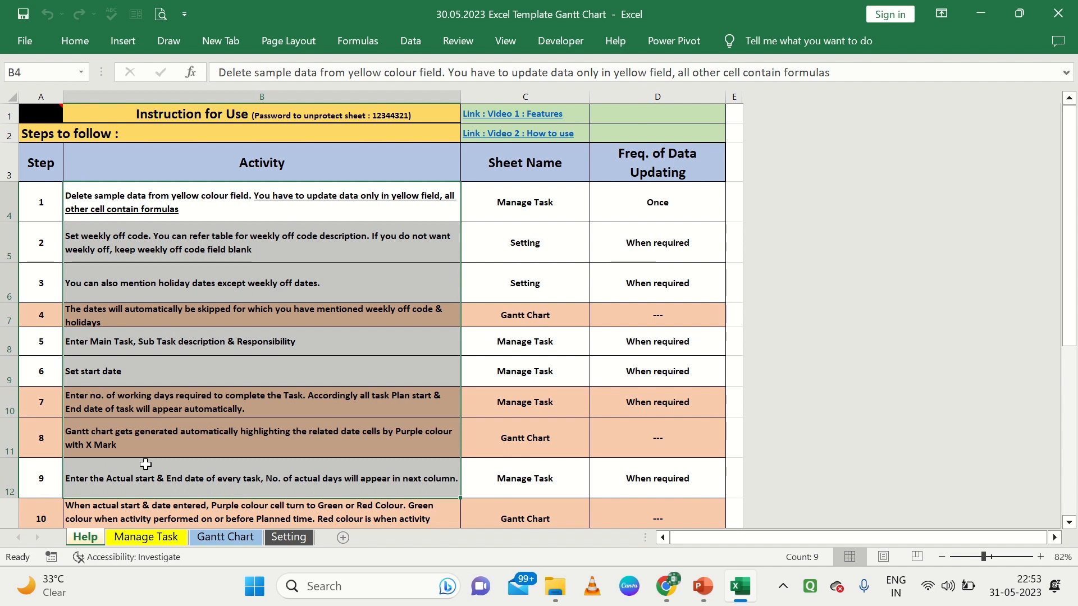
# Step: Open the Manage Task sheet and examine the editable Project Description text above the task table
pyautogui.click(147, 538)
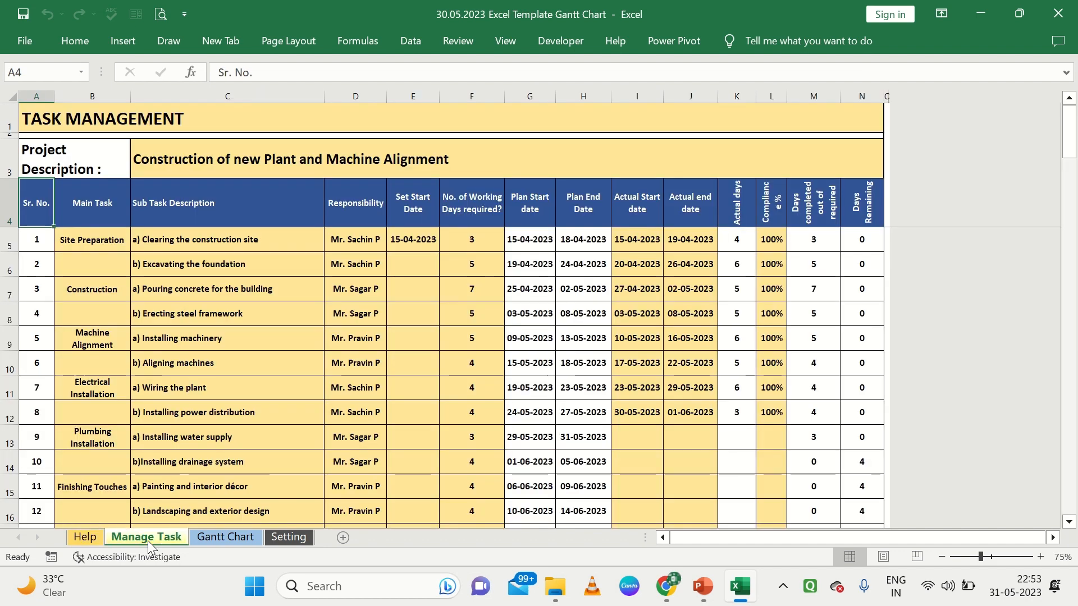
pyautogui.click(111, 241)
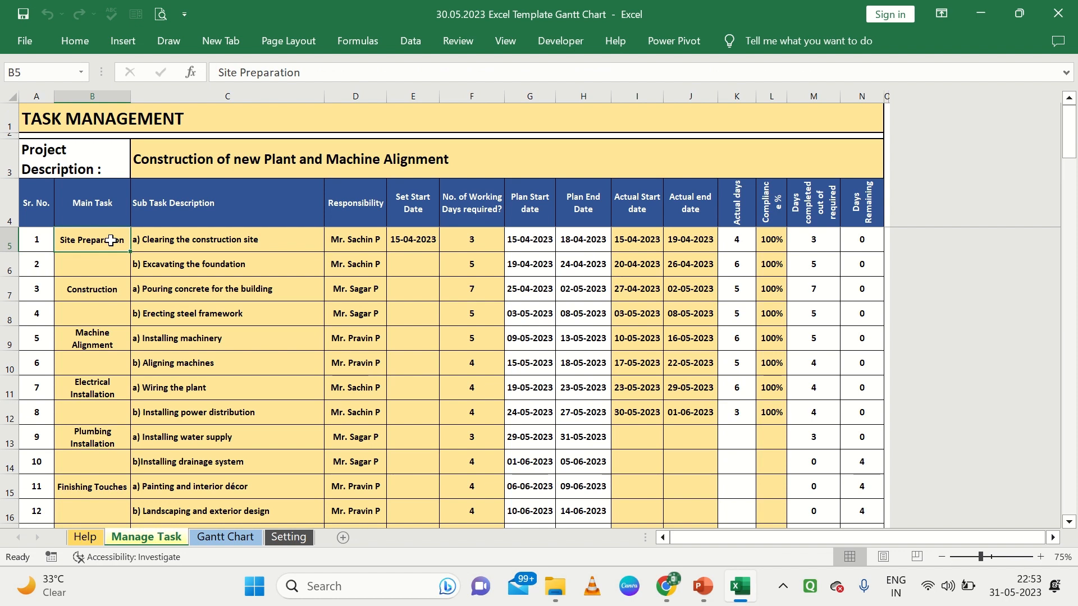
pyautogui.click(179, 170)
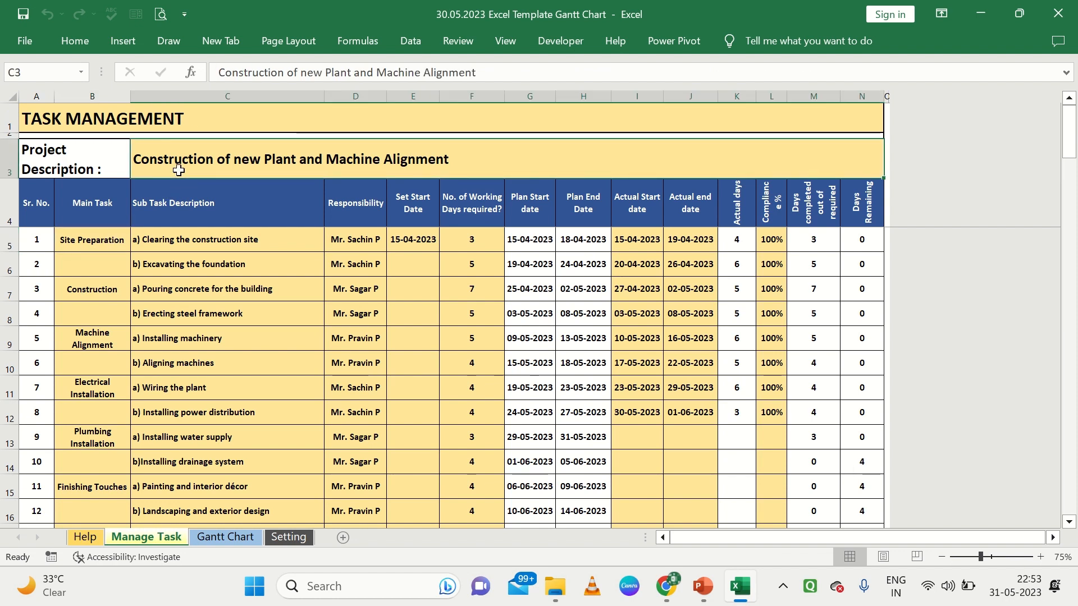
pyautogui.doubleClick(466, 159)
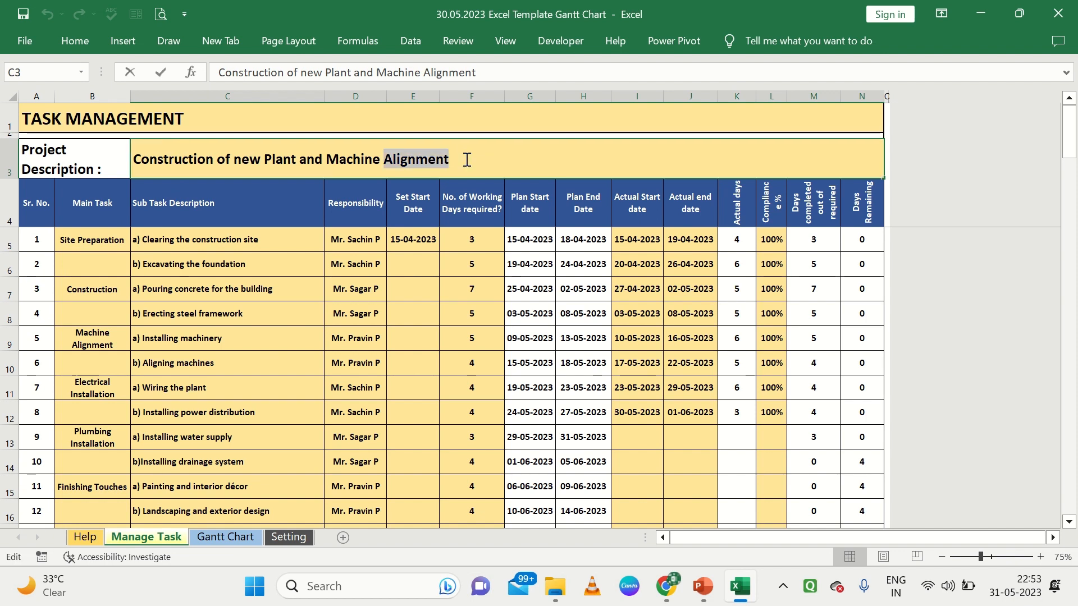
pyautogui.moveTo(469, 158); pyautogui.dragTo(211, 159)
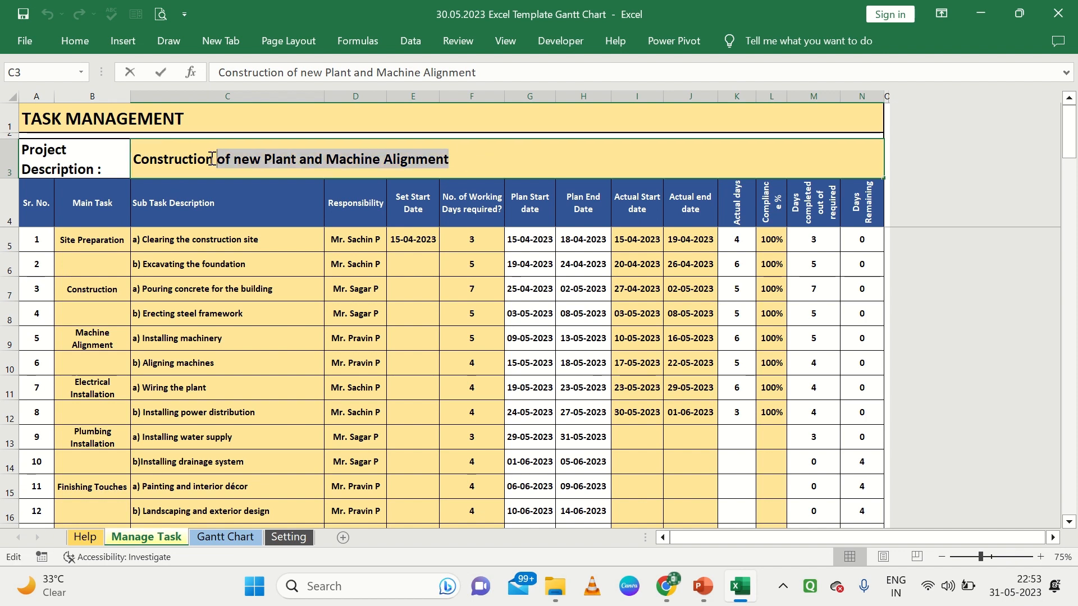
pyautogui.click(172, 193)
pyautogui.click(171, 173)
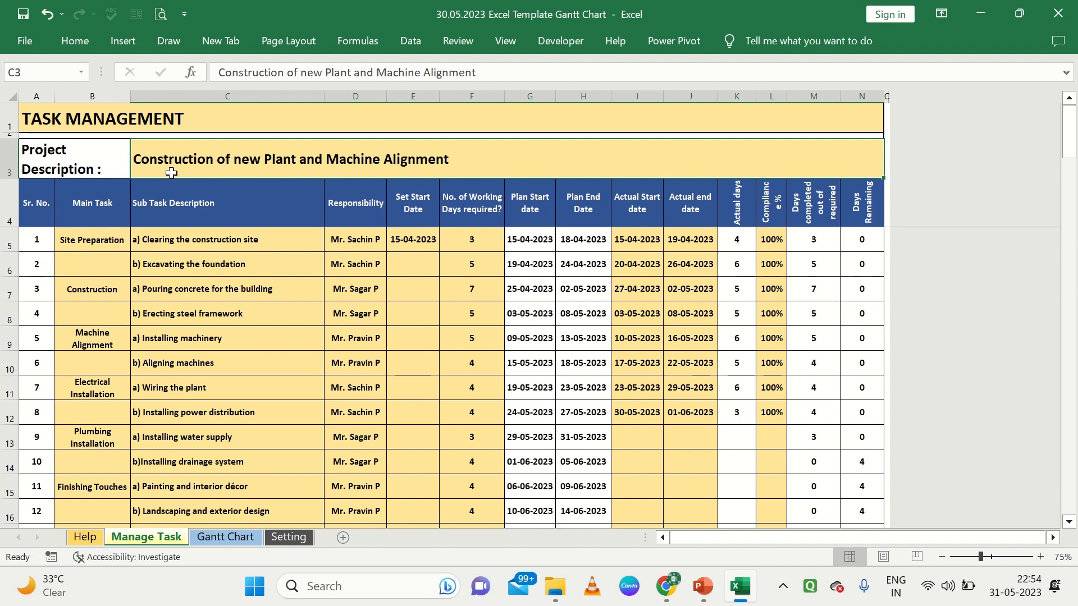
# Step: Clear the sample main tasks, sub tasks, responsibilities, start date and required working days from B5:F19
pyautogui.click(107, 249)
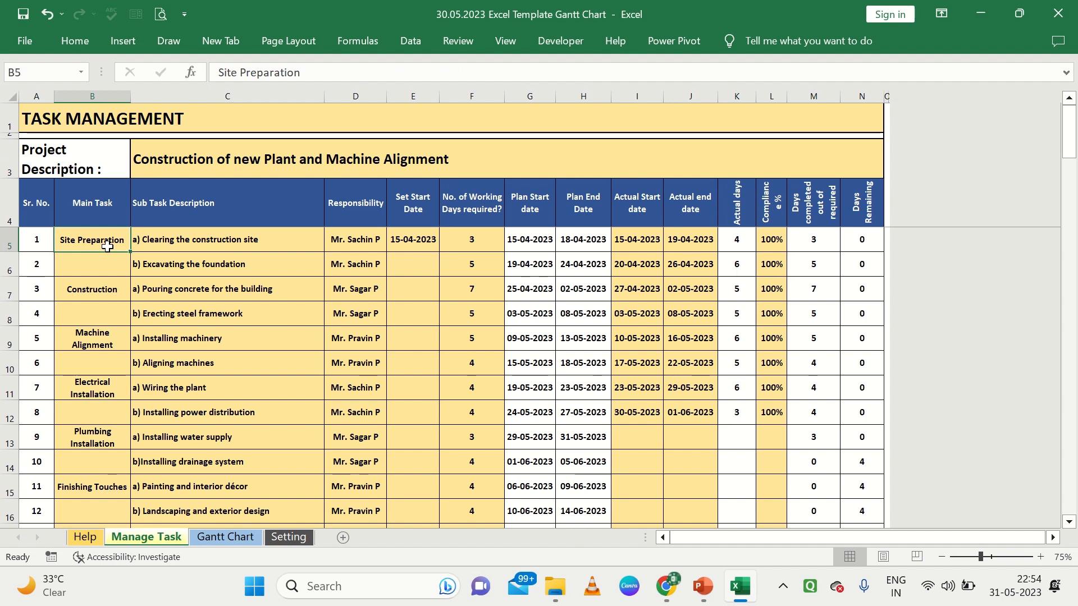
pyautogui.moveTo(107, 247); pyautogui.dragTo(479, 416)
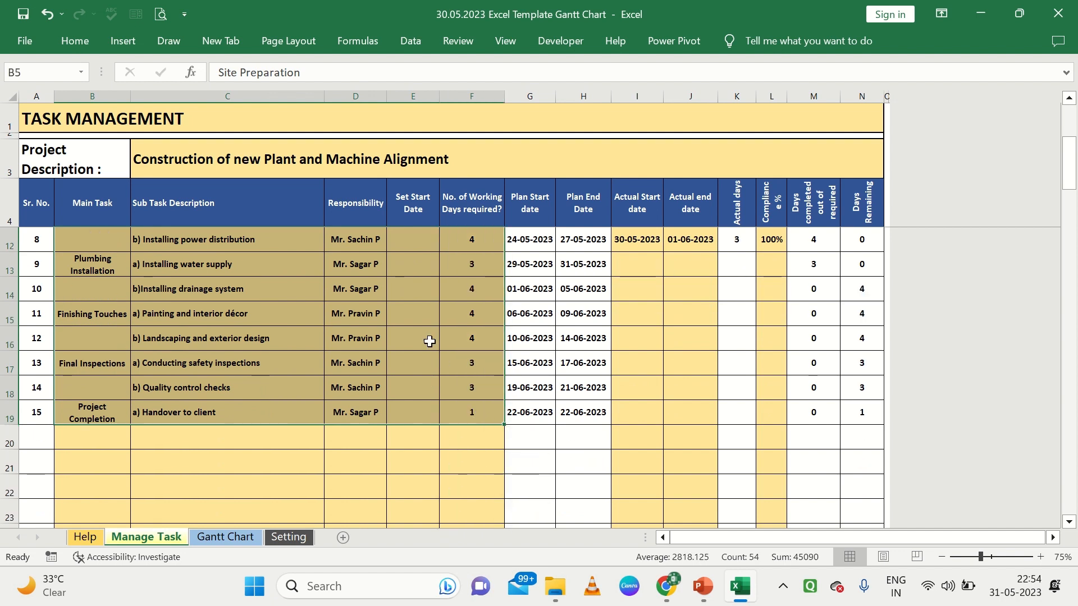
pyautogui.scroll(3, 429, 341)
pyautogui.press('Delete')
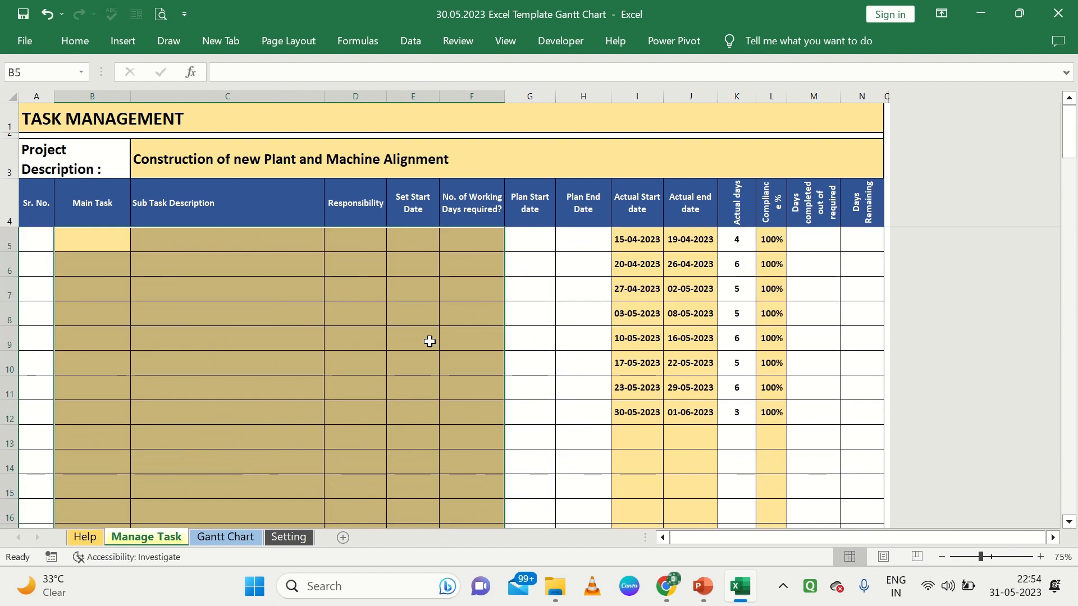
# Step: Clear the sample actual start dates, actual end dates and compliance percentages from the task table
pyautogui.scroll(1, 654, 253)
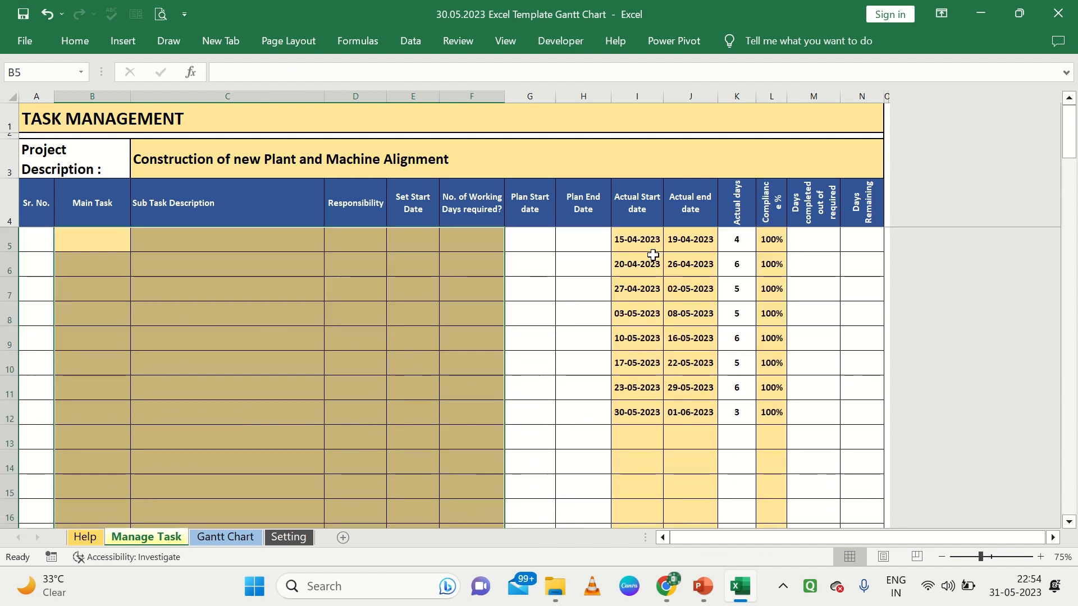
pyautogui.moveTo(652, 241); pyautogui.dragTo(691, 453)
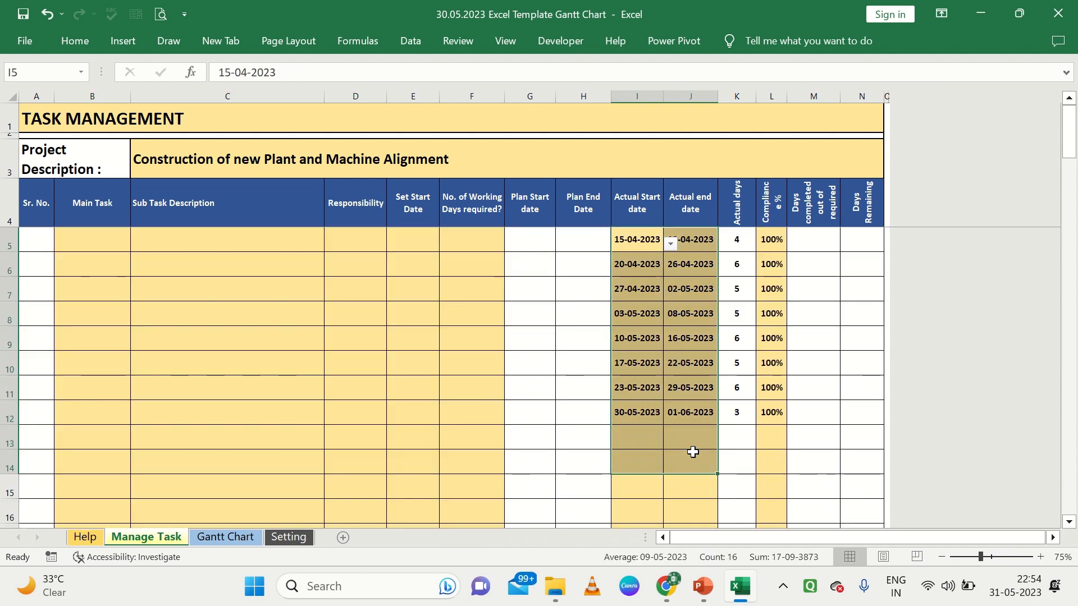
pyautogui.press('Delete')
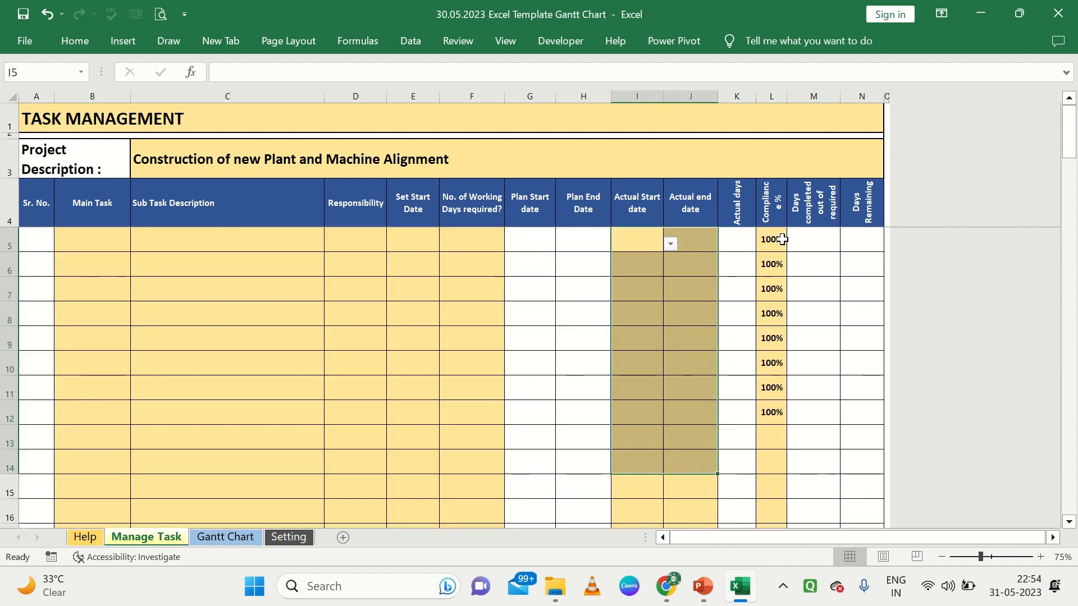
pyautogui.moveTo(783, 247); pyautogui.dragTo(761, 430)
pyautogui.press('Delete')
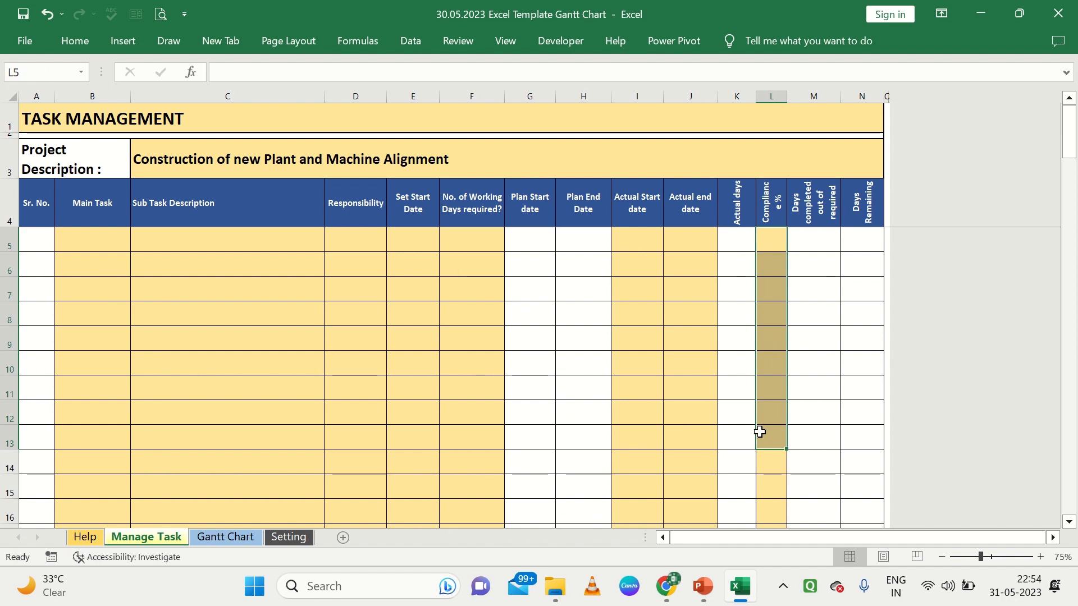
# Step: Check the Gantt Chart sheet after clearing the sample task data
pyautogui.click(689, 413)
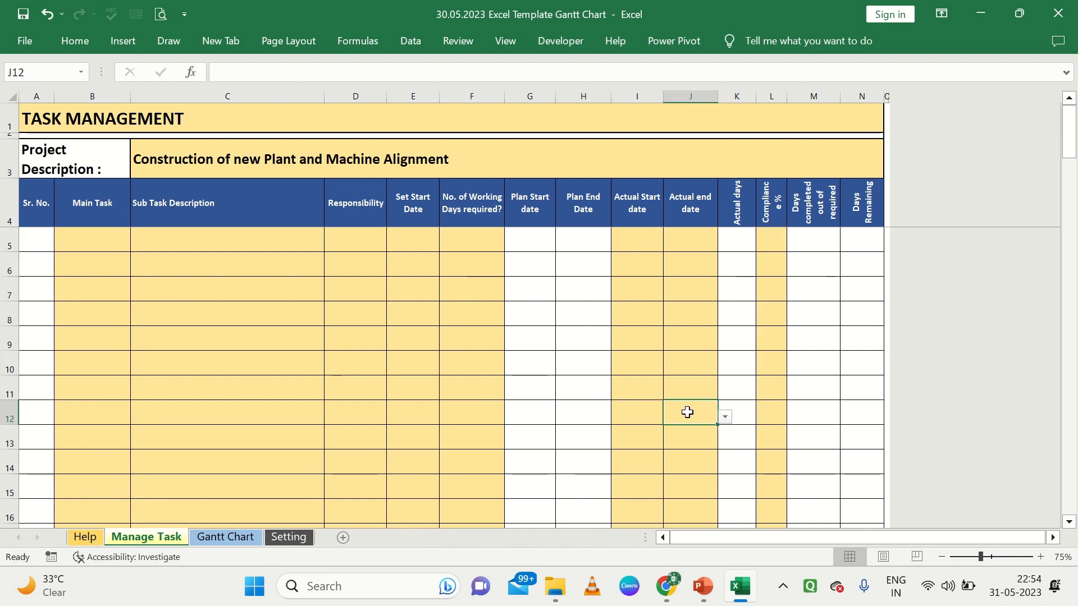
pyautogui.click(255, 541)
pyautogui.scroll(1, 372, 388)
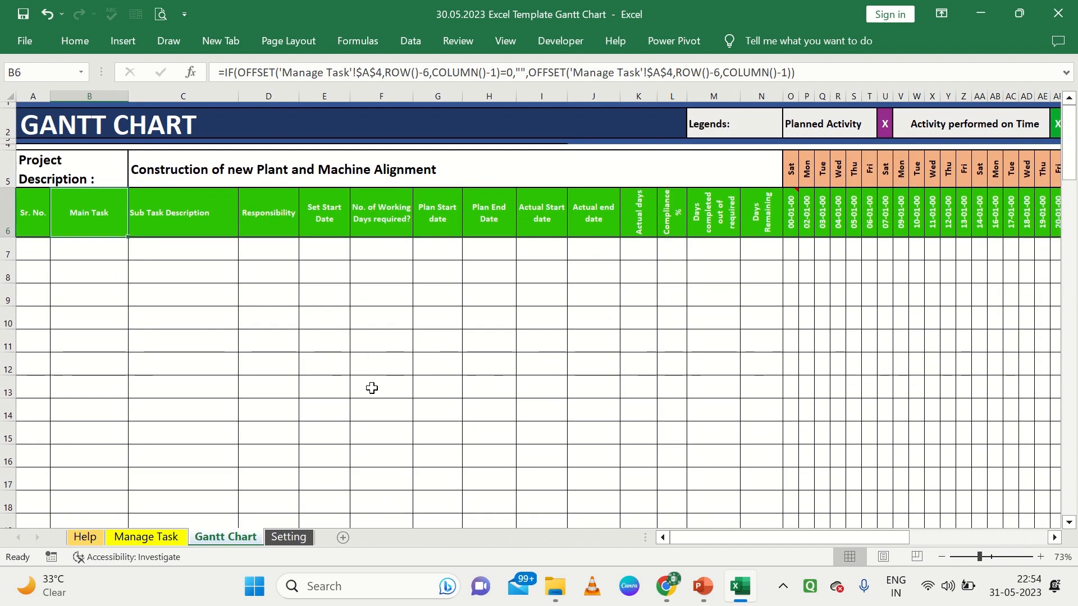
# Step: On the Setting sheet, examine the Weekly off Master Code table and the weekend days assigned to each code
pyautogui.click(278, 538)
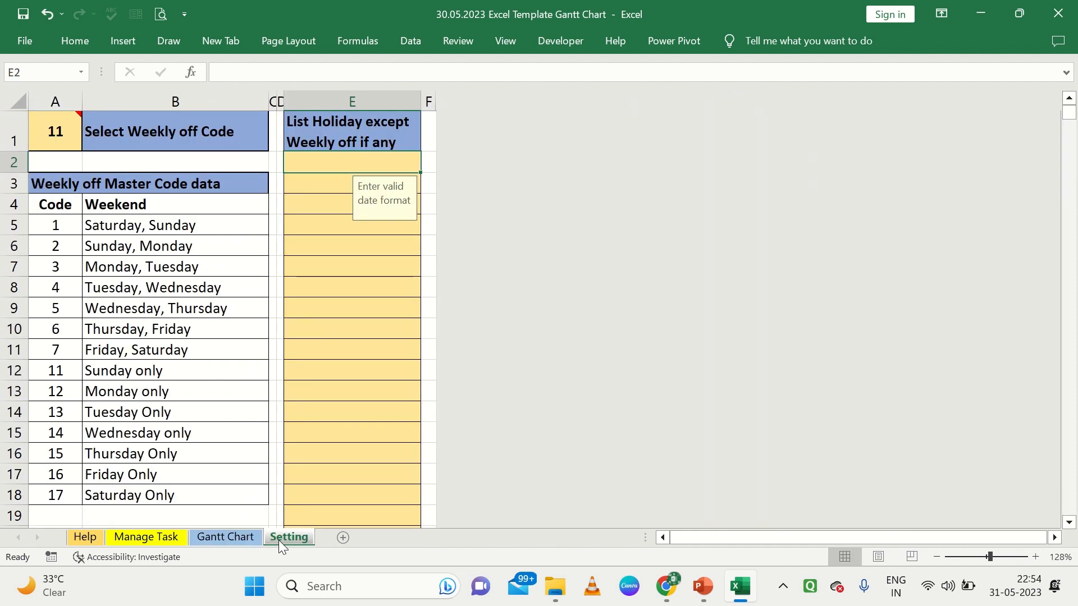
pyautogui.click(328, 343)
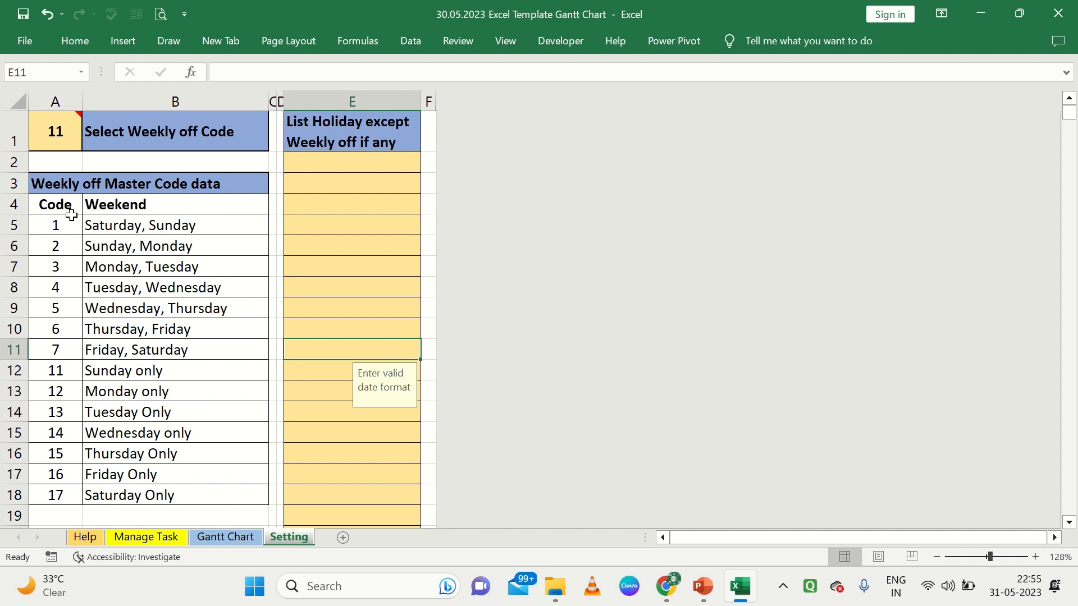
pyautogui.moveTo(70, 219); pyautogui.dragTo(131, 487)
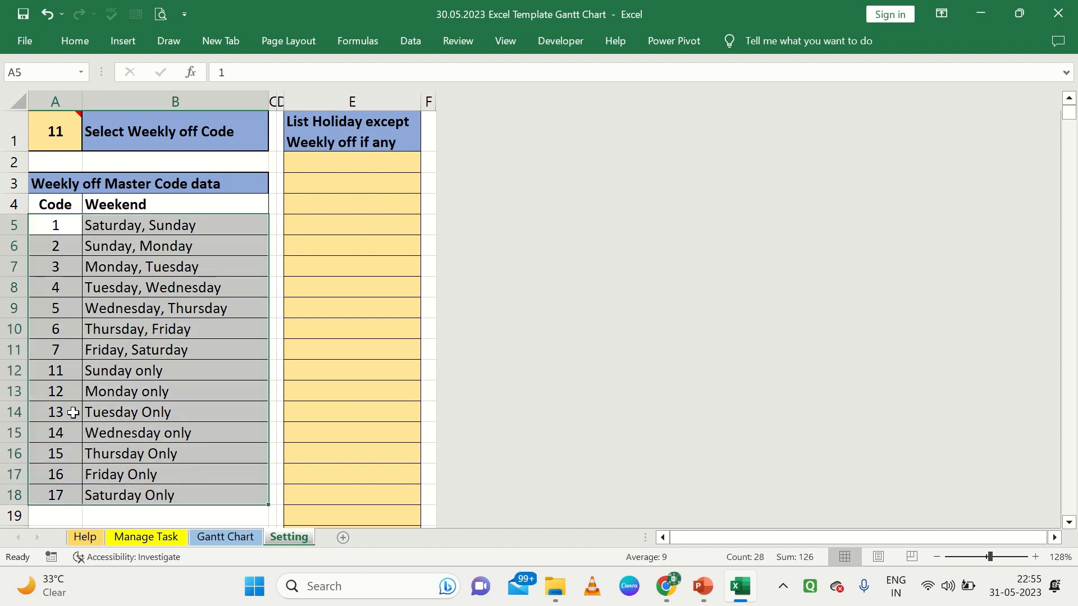
pyautogui.click(65, 227)
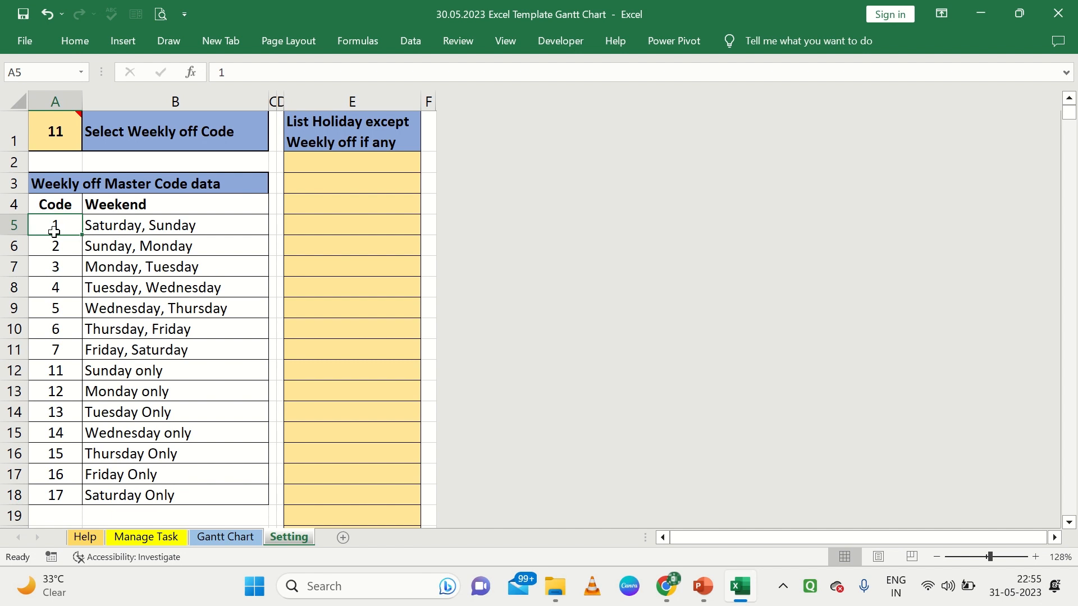
pyautogui.click(80, 368)
pyautogui.click(111, 374)
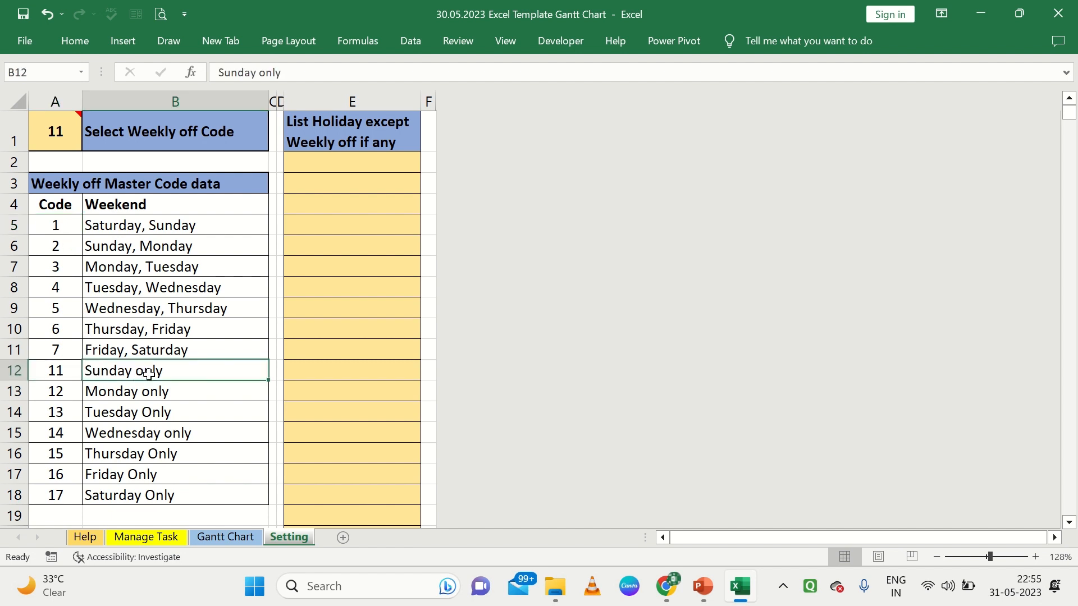
pyautogui.click(71, 371)
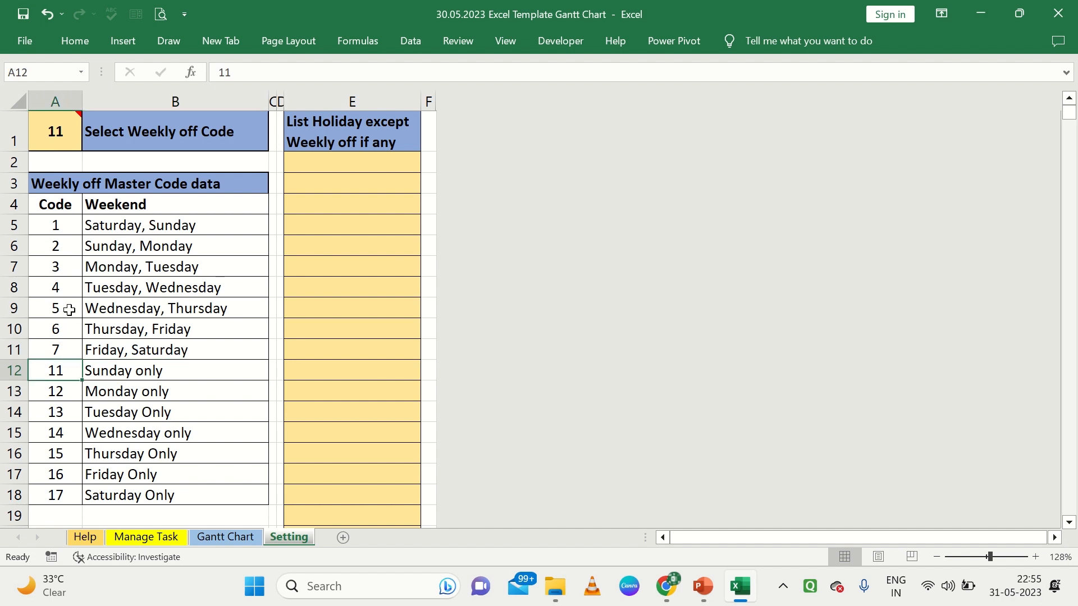
pyautogui.moveTo(66, 308); pyautogui.dragTo(62, 392)
# Step: Set the weekly off code in cell A1 to 11, the code for Sunday only
pyautogui.click(61, 140)
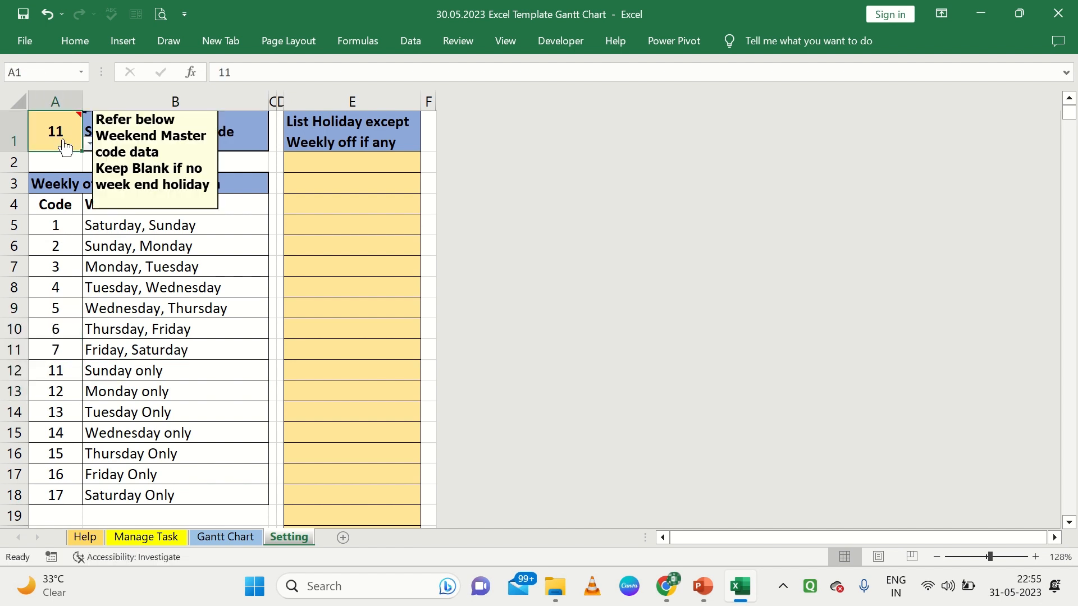
pyautogui.click(90, 145)
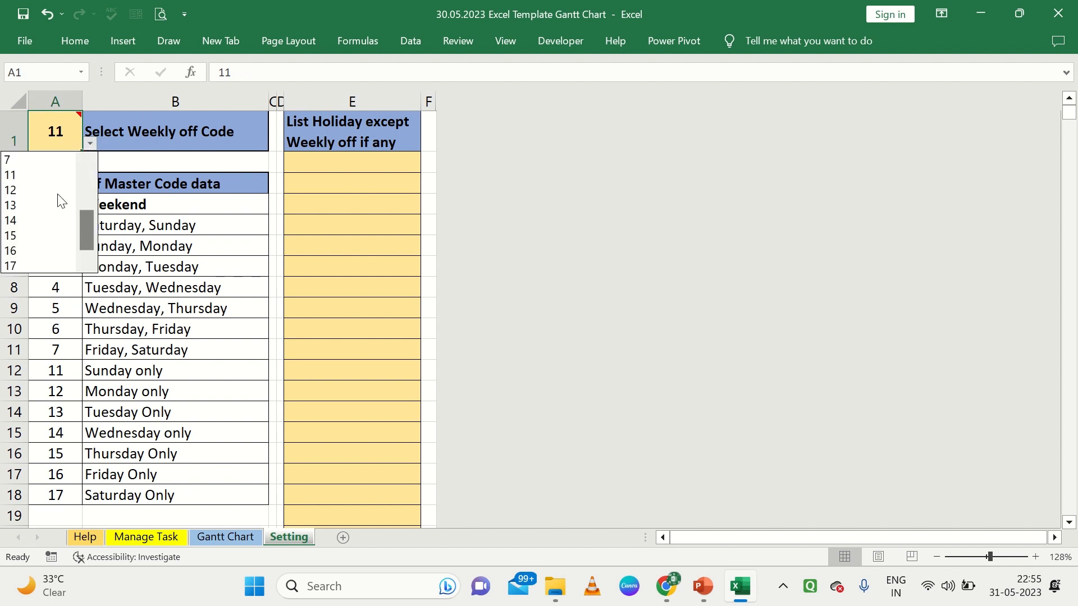
pyautogui.click(53, 175)
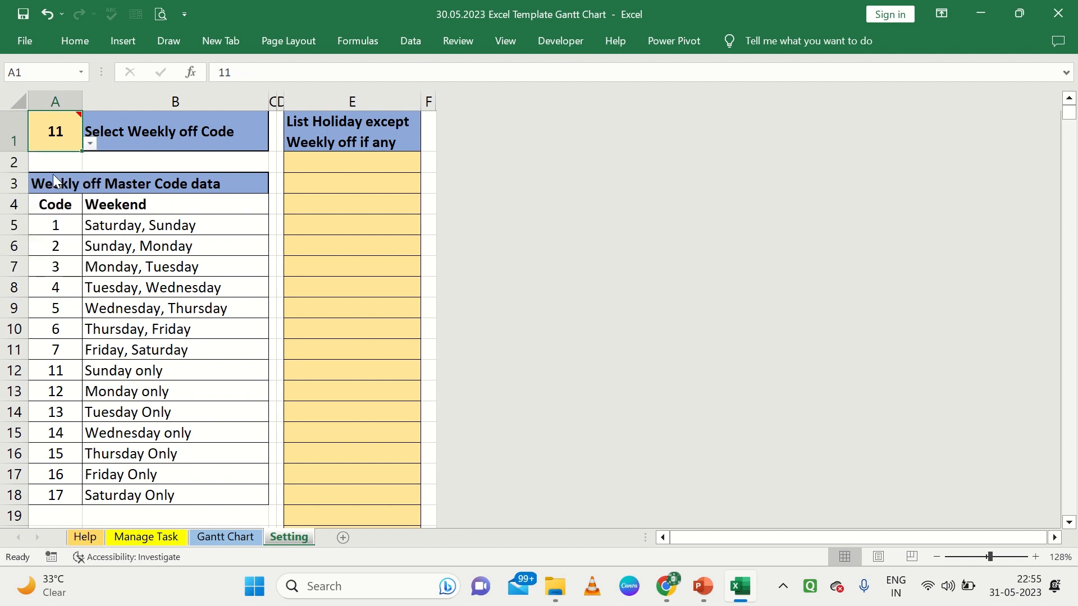
# Step: Examine the holiday list column, selecting its date cells E2:E8
pyautogui.click(125, 139)
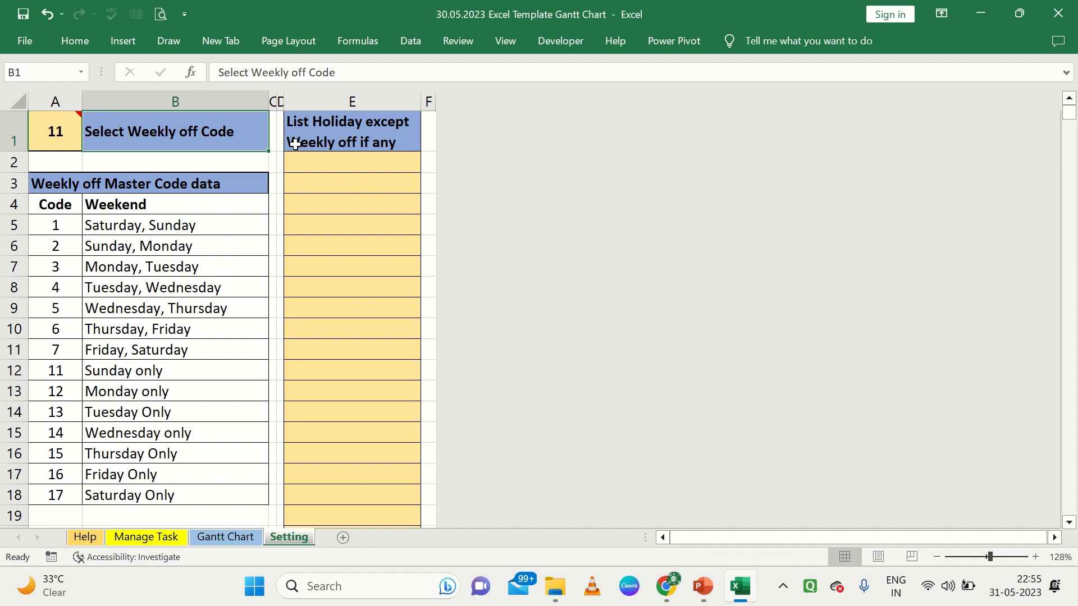
pyautogui.click(334, 162)
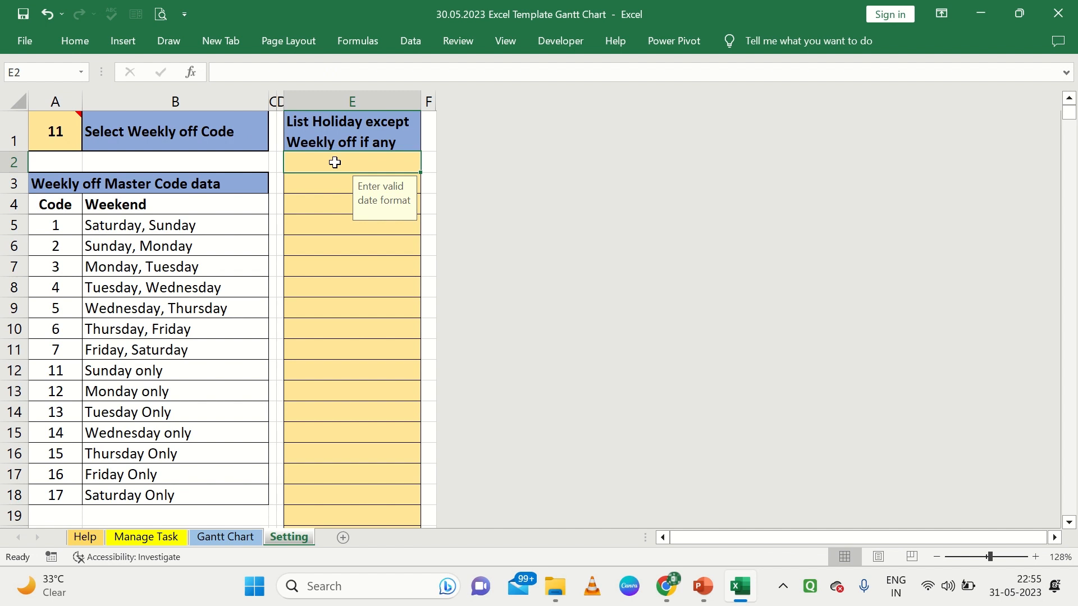
pyautogui.moveTo(335, 162); pyautogui.dragTo(331, 284)
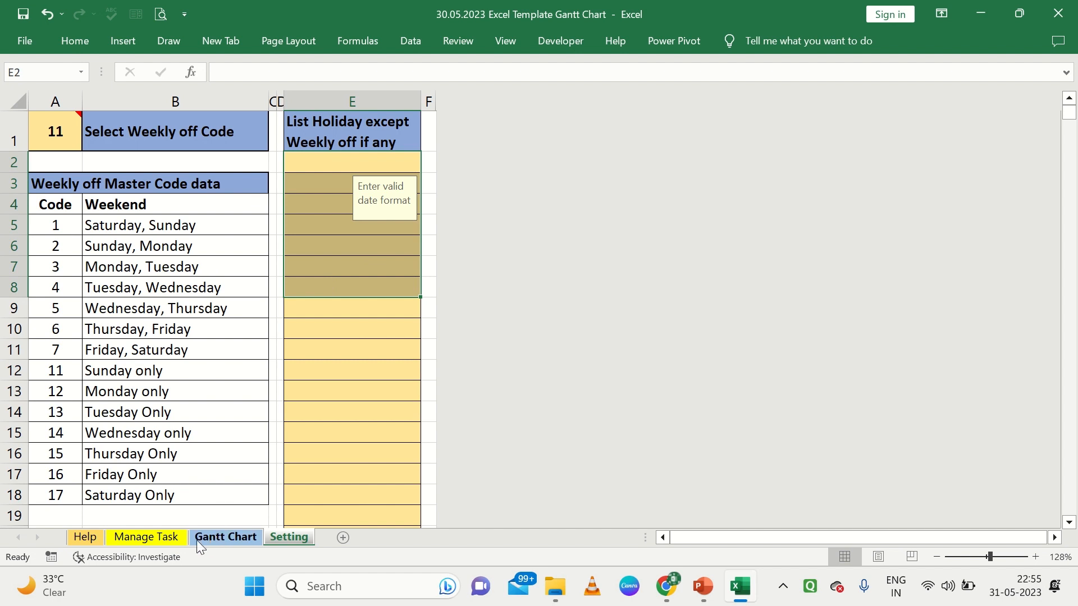
# Step: On the Manage Task sheet, go through the first row's Main Task, Sub Task Description, Responsibility and Set Start Date cells
pyautogui.click(148, 538)
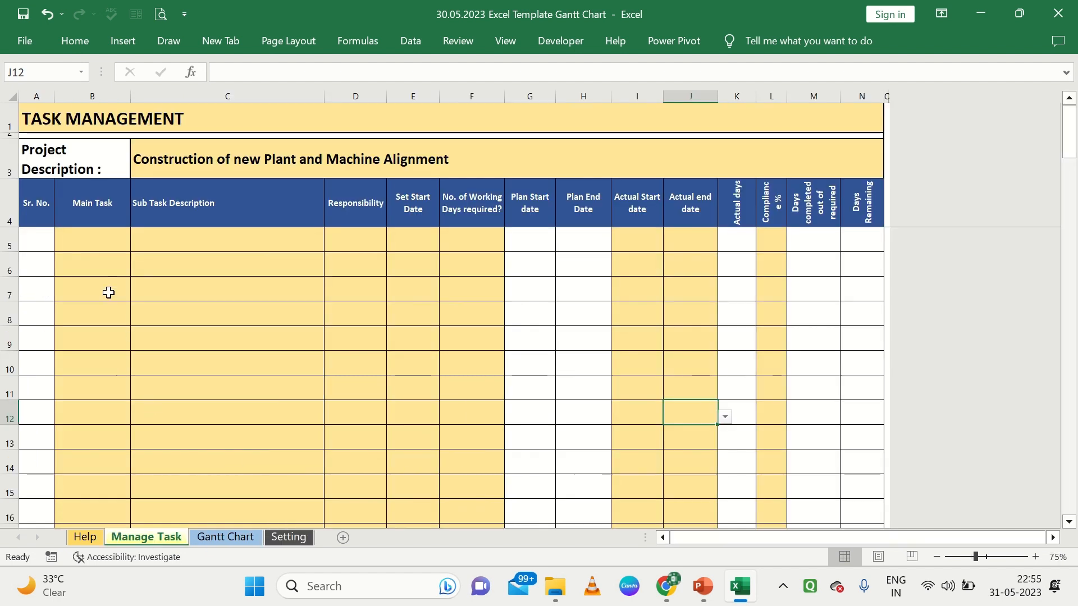
pyautogui.click(109, 247)
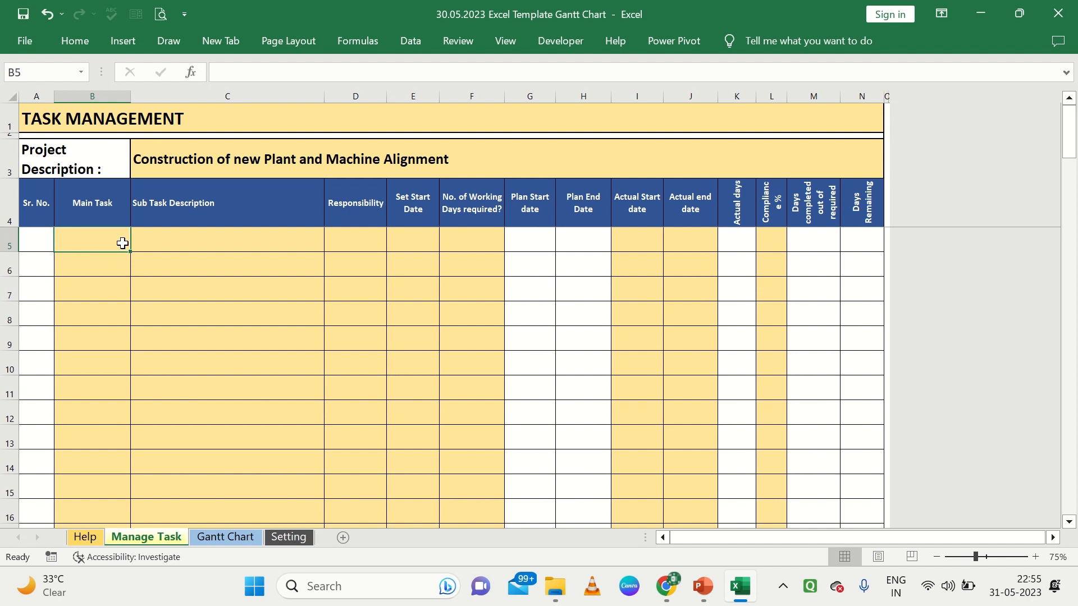
pyautogui.click(171, 239)
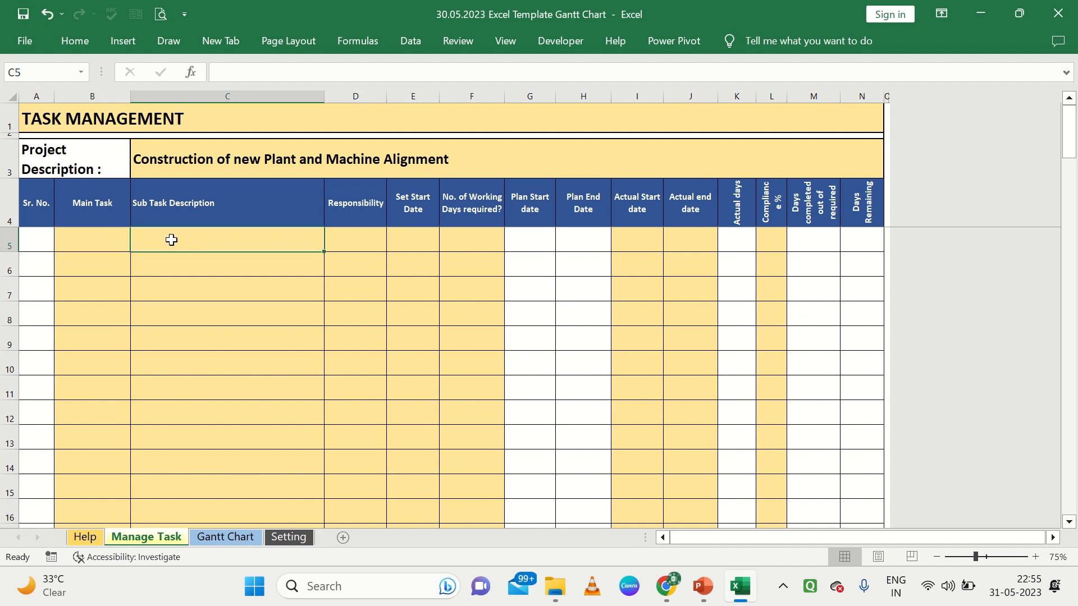
pyautogui.click(360, 249)
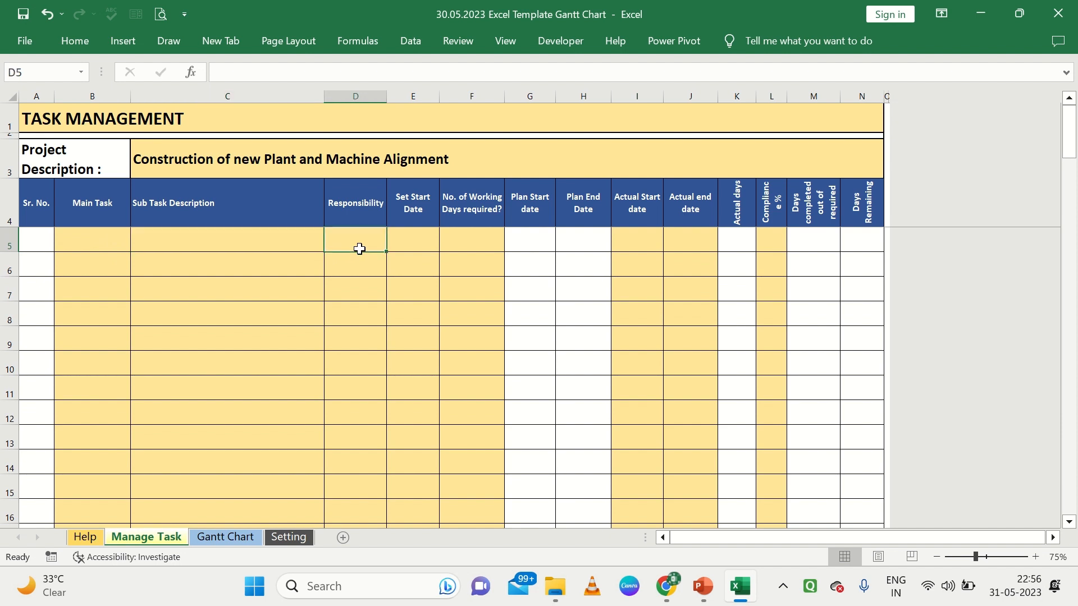
pyautogui.click(415, 249)
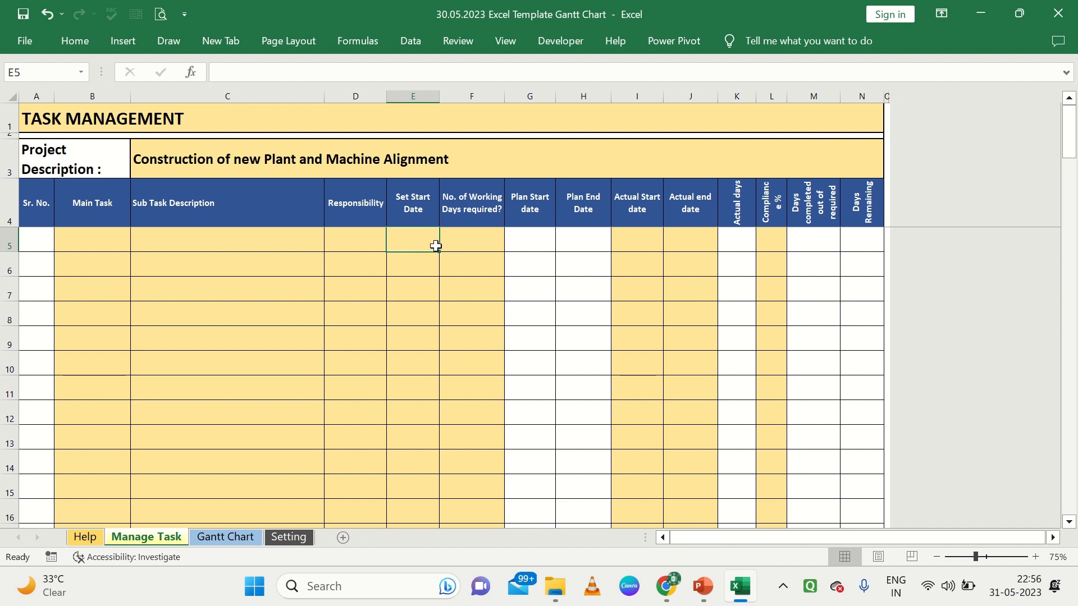
# Step: Check the first row's entry cells up to No. of Working Days required, and undo the clearing of the sample task data
pyautogui.click(463, 242)
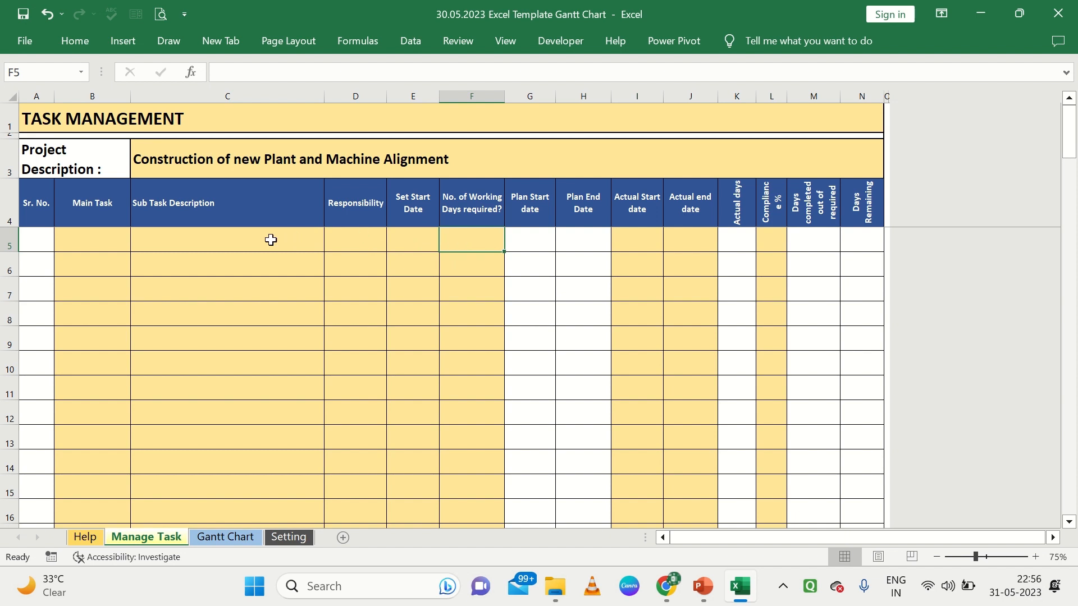
pyautogui.moveTo(266, 240); pyautogui.dragTo(447, 245)
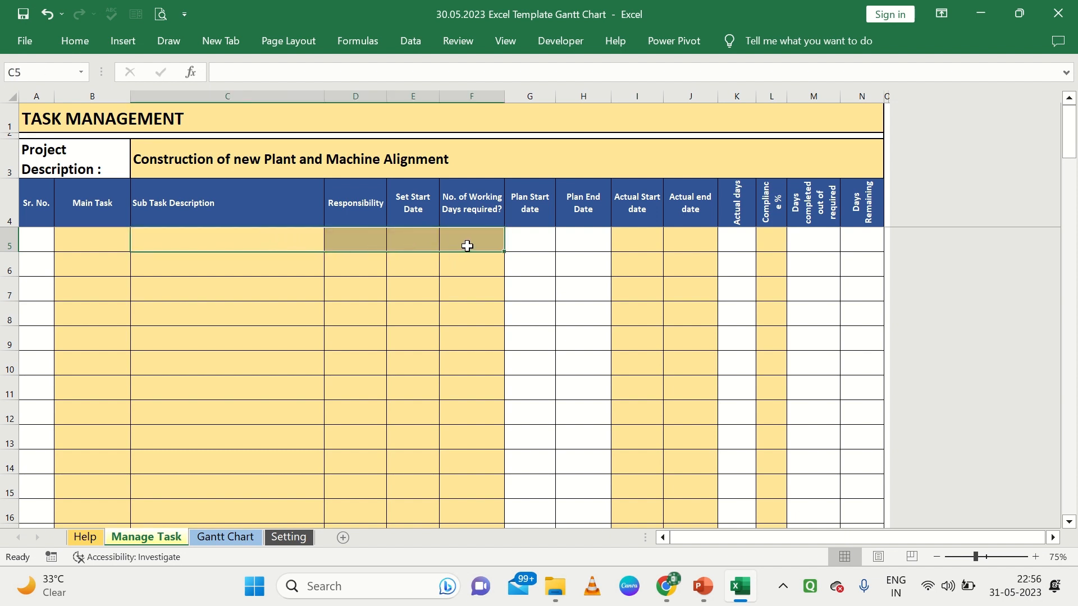
pyautogui.click(468, 246)
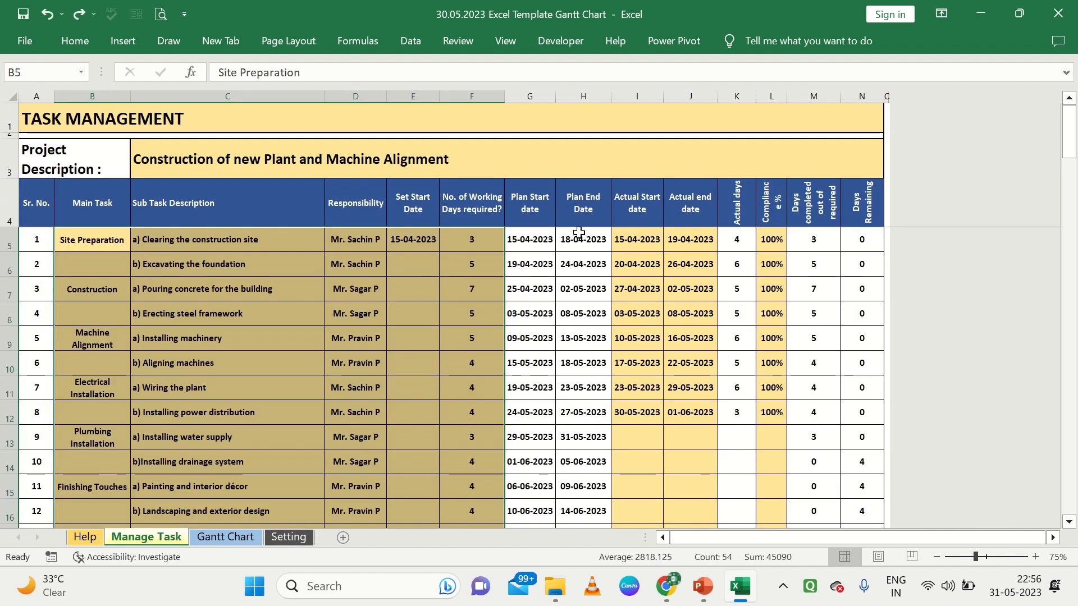
# Step: Examine the sample entries in the Main Task to No. of Working Days required columns, including the working days values
pyautogui.click(485, 241)
pyautogui.moveTo(116, 249); pyautogui.dragTo(448, 392)
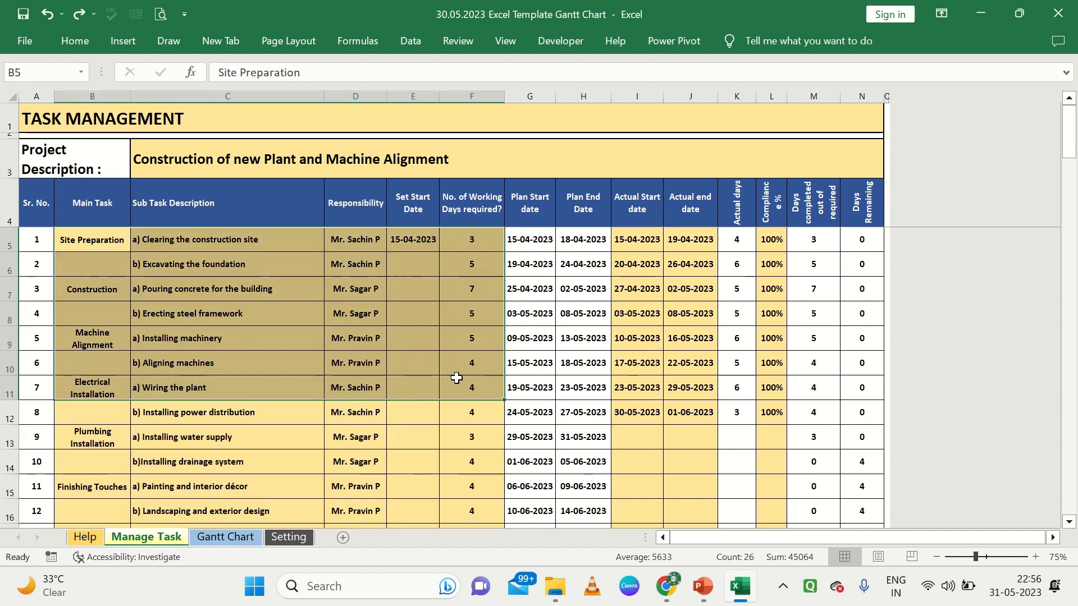
pyautogui.click(482, 265)
pyautogui.moveTo(482, 247); pyautogui.dragTo(474, 389)
# Step: Compare the first task's entered actual start and end dates with the formulas in its Plan Start date and Plan End Date cells
pyautogui.click(648, 245)
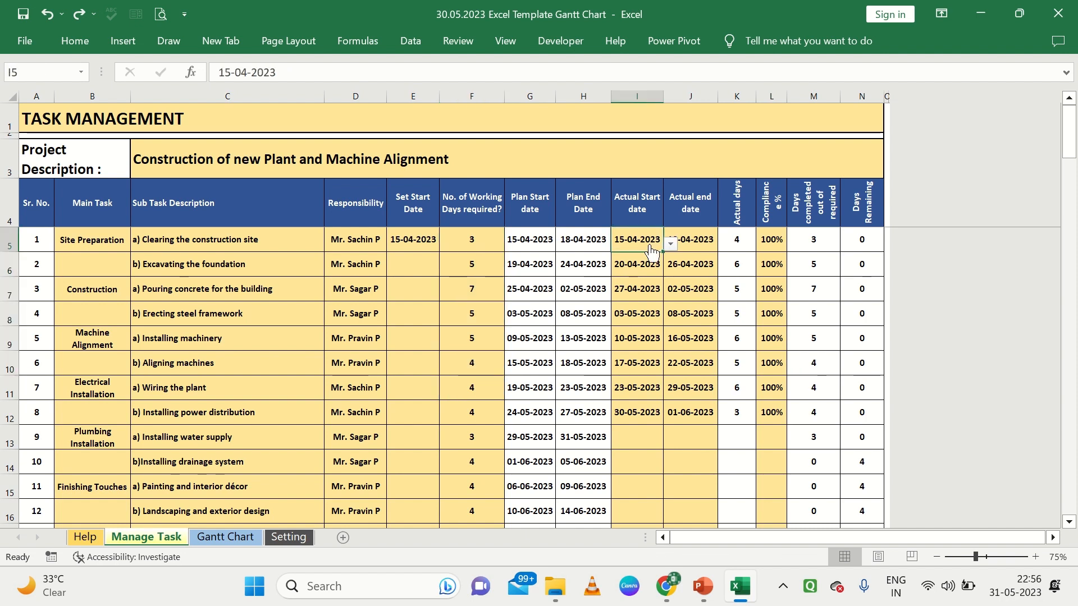
pyautogui.click(691, 246)
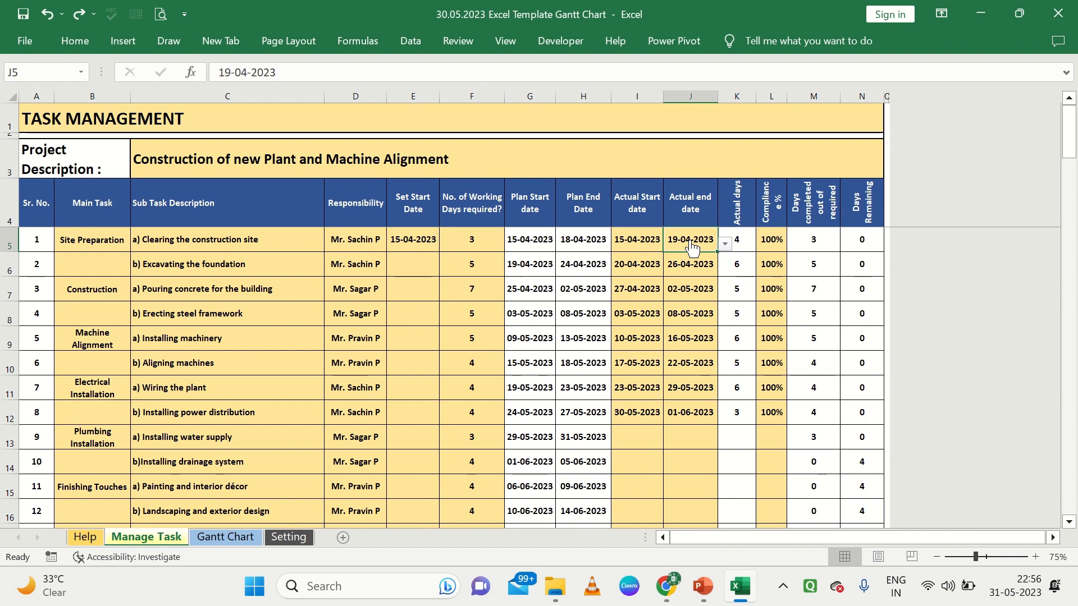
pyautogui.moveTo(531, 240); pyautogui.dragTo(583, 432)
pyautogui.moveTo(497, 240); pyautogui.dragTo(486, 415)
pyautogui.click(524, 247)
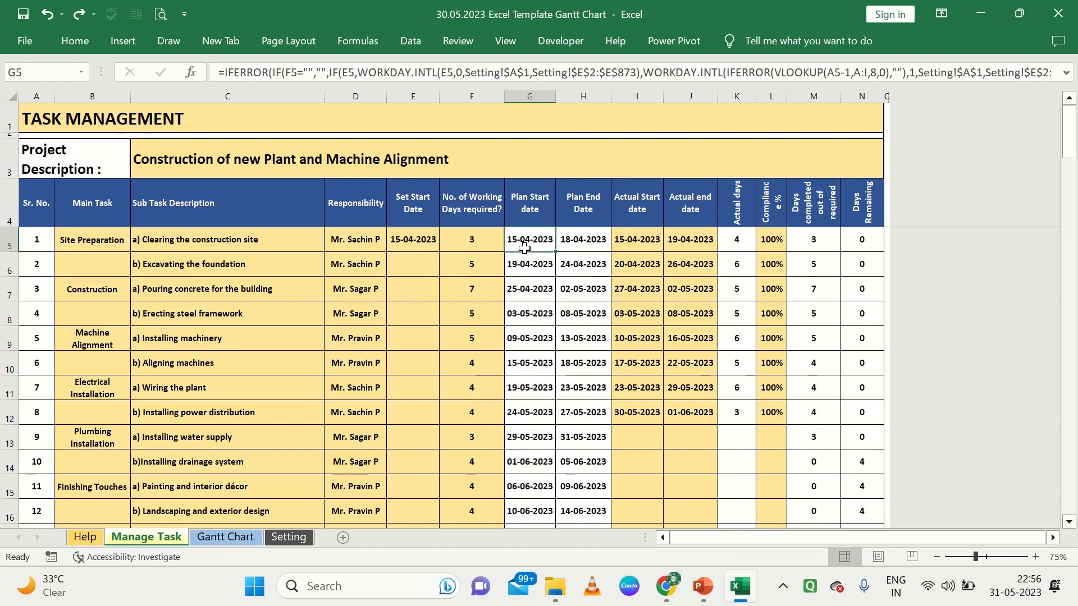
pyautogui.click(569, 246)
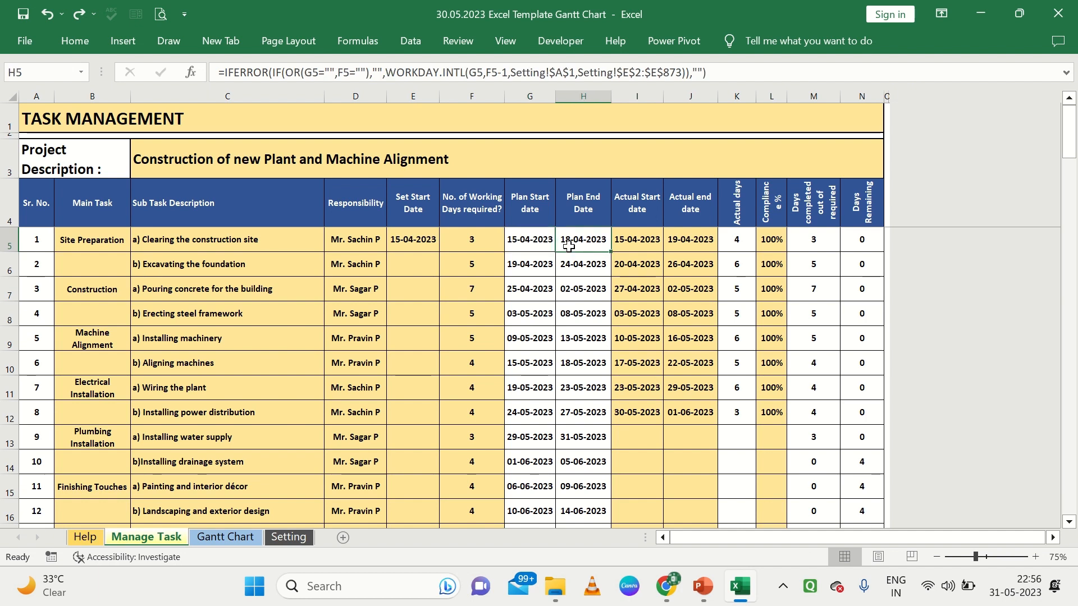
# Step: Inspect the first task's actual start and end dates and the Actual days formula in K5 that depends on them
pyautogui.click(632, 246)
pyautogui.click(693, 240)
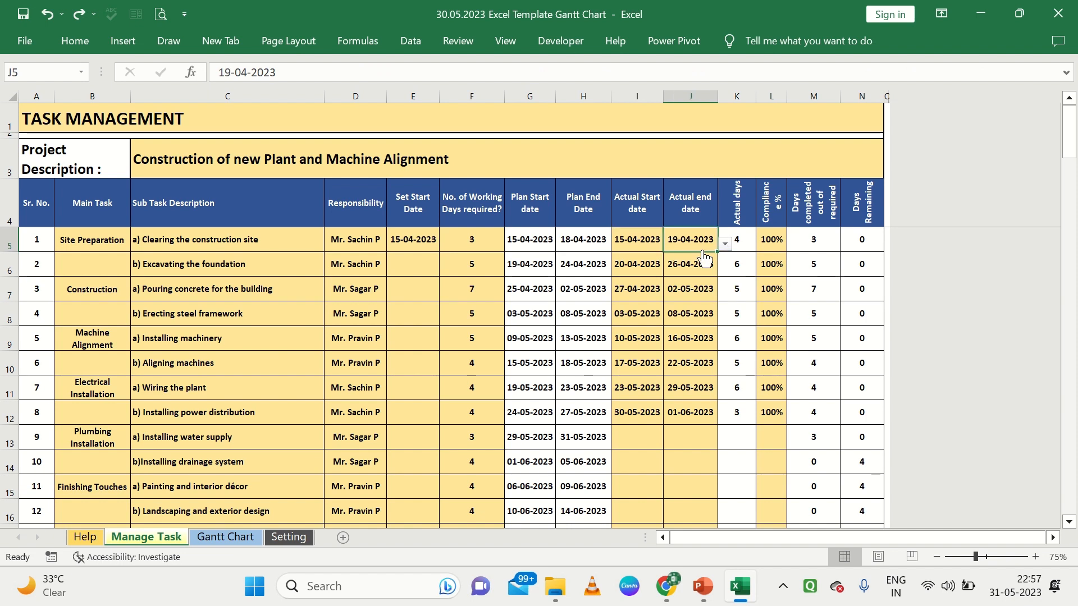
pyautogui.click(649, 246)
pyautogui.moveTo(649, 246); pyautogui.dragTo(690, 248)
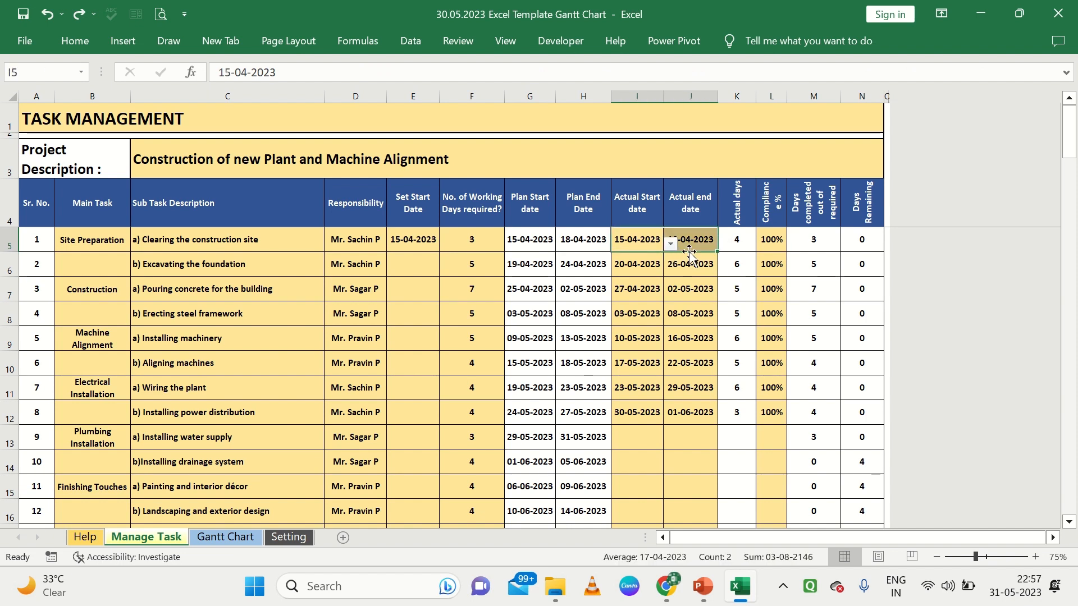
pyautogui.click(729, 249)
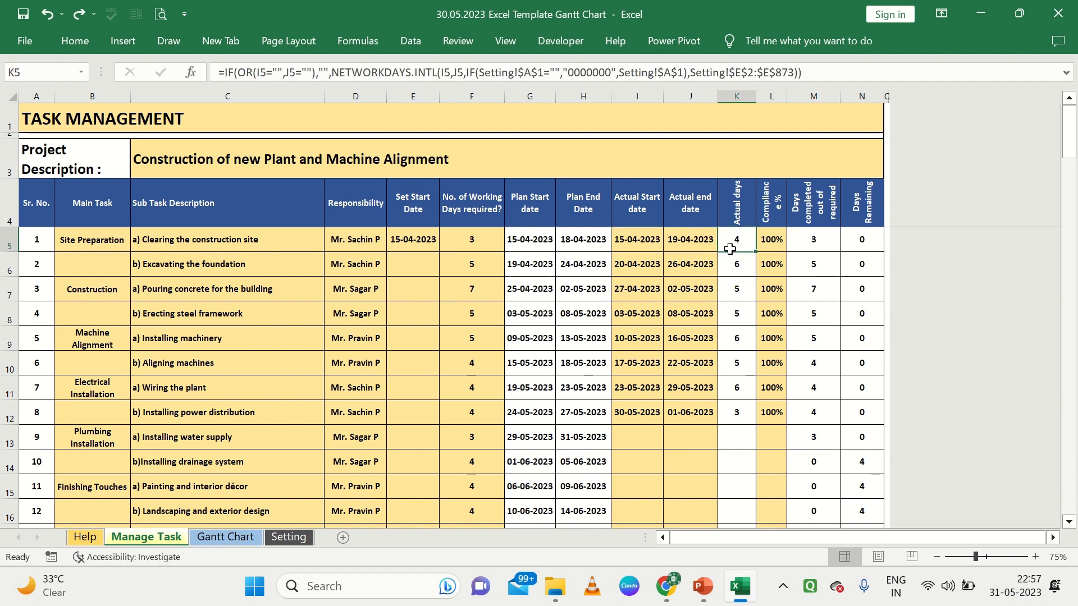
# Step: Examine the Days completed out of required values in M5:M13, comparing M5 with the working days required in F5
pyautogui.click(800, 246)
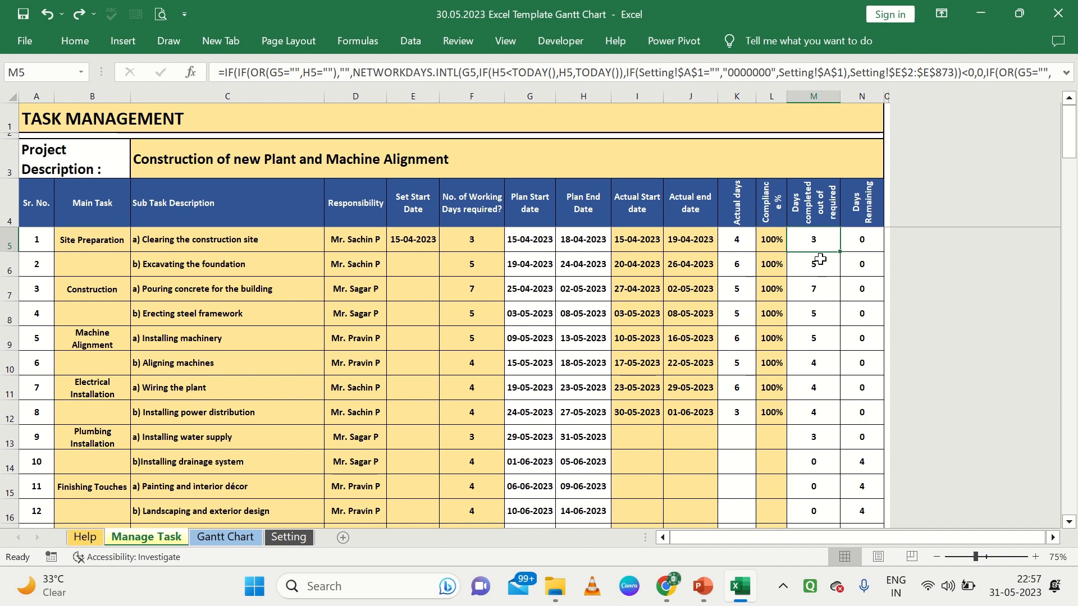
pyautogui.click(499, 242)
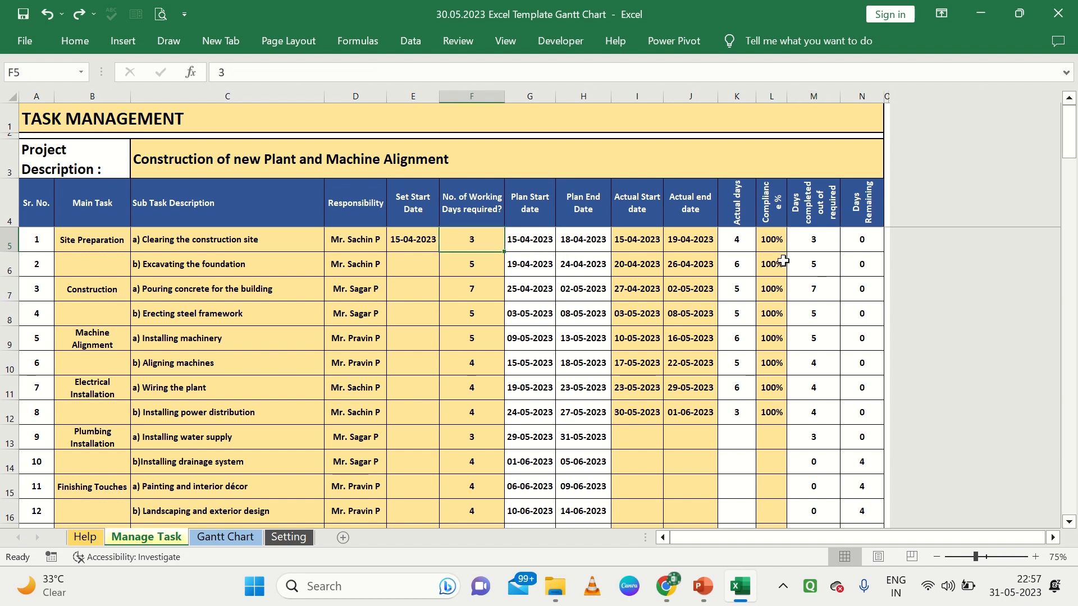
pyautogui.click(810, 251)
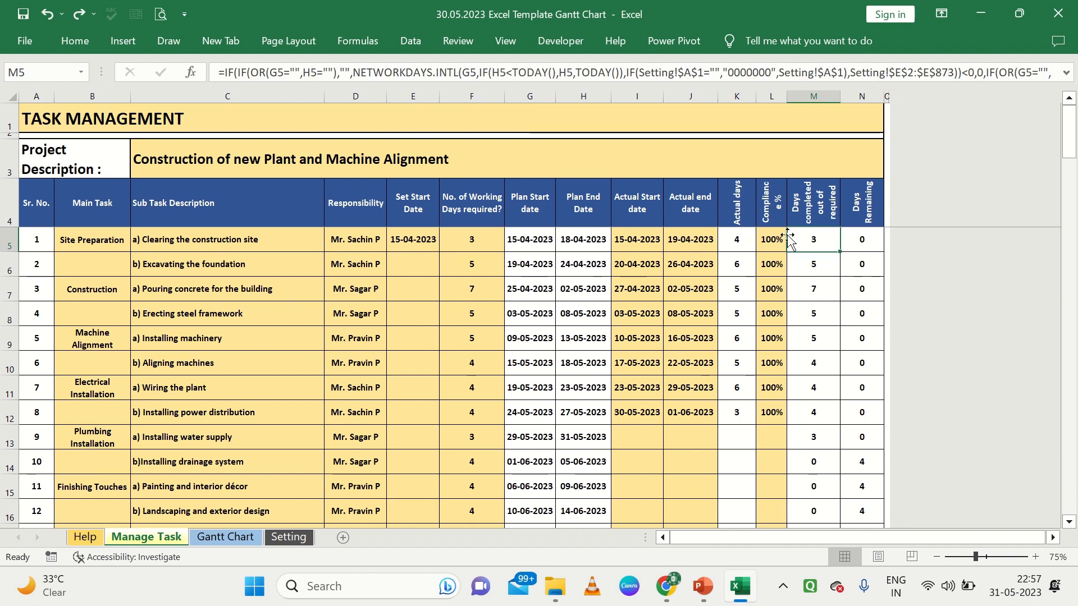
pyautogui.moveTo(814, 241); pyautogui.dragTo(806, 409)
pyautogui.click(806, 437)
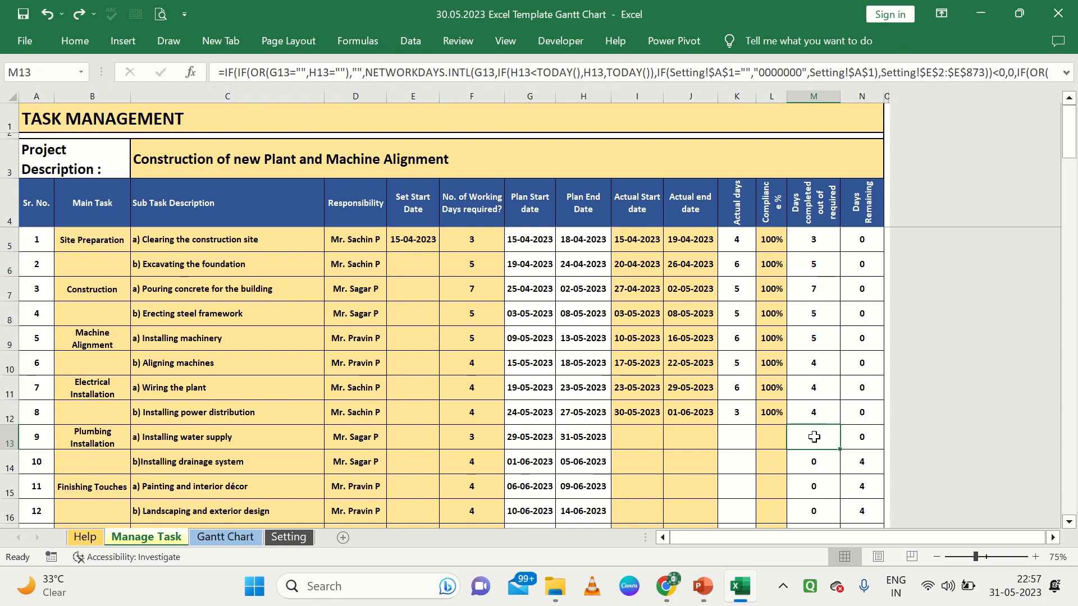
# Step: Compare the plan dates of the plumbing and finishing tasks in rows 13 to 15 with their days completed values
pyautogui.moveTo(530, 462); pyautogui.dragTo(587, 484)
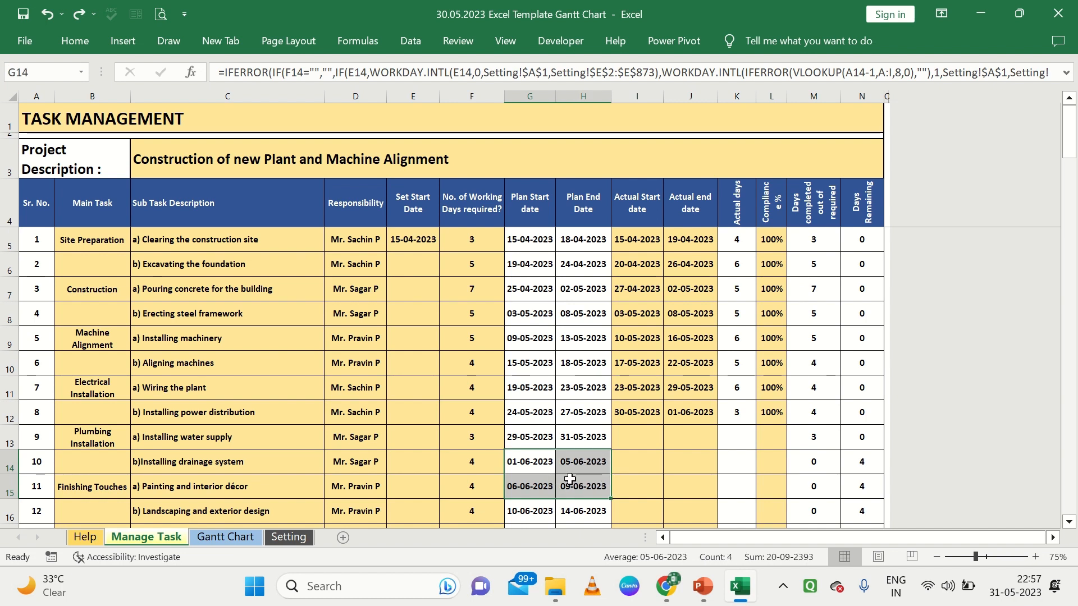
pyautogui.click(591, 444)
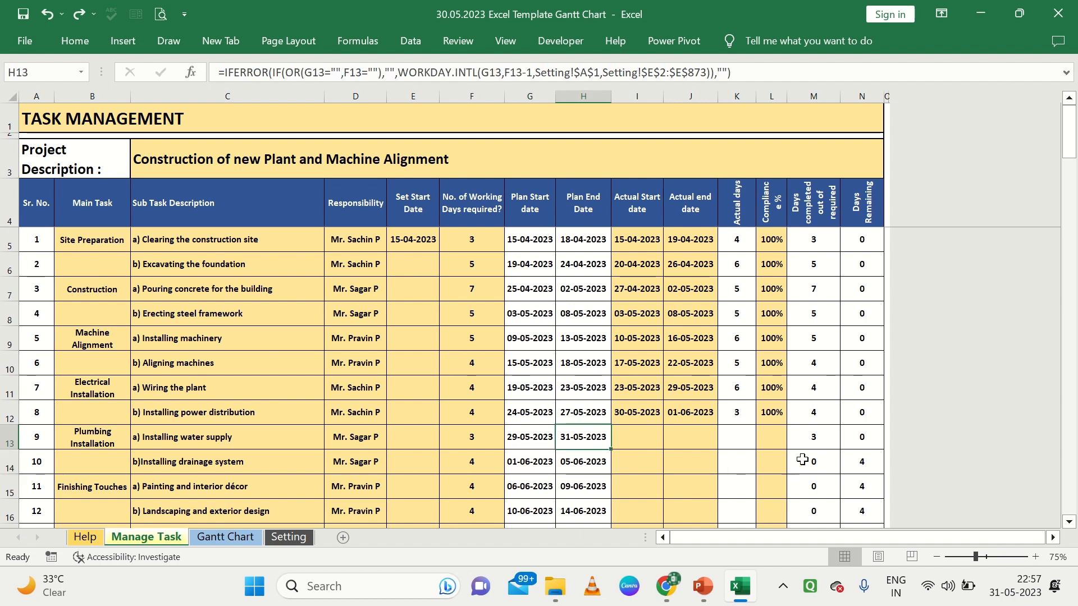
pyautogui.click(815, 441)
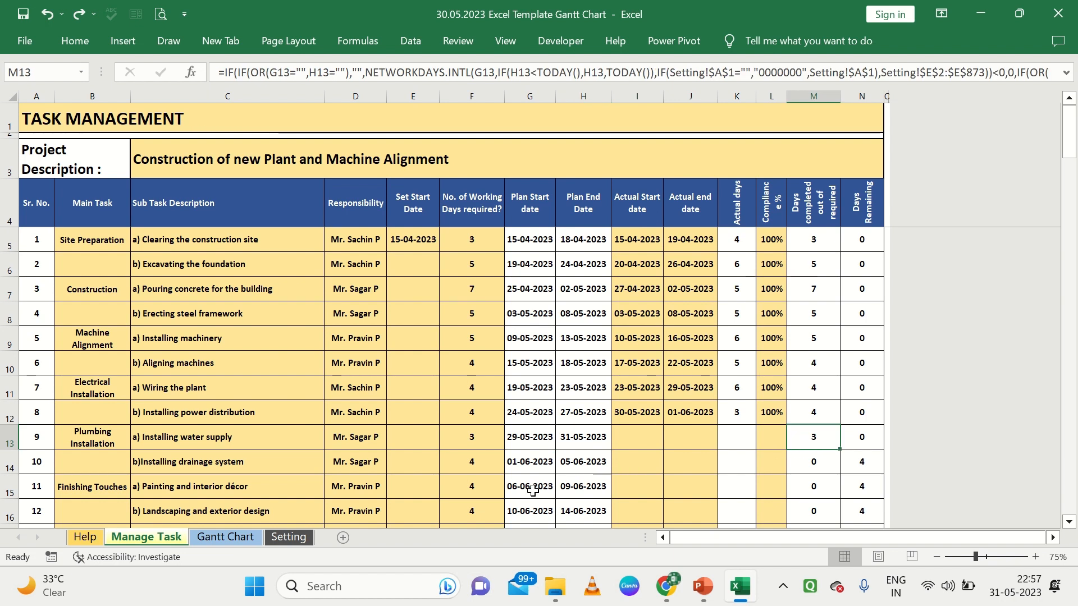
pyautogui.moveTo(535, 465); pyautogui.dragTo(587, 459)
pyautogui.click(583, 462)
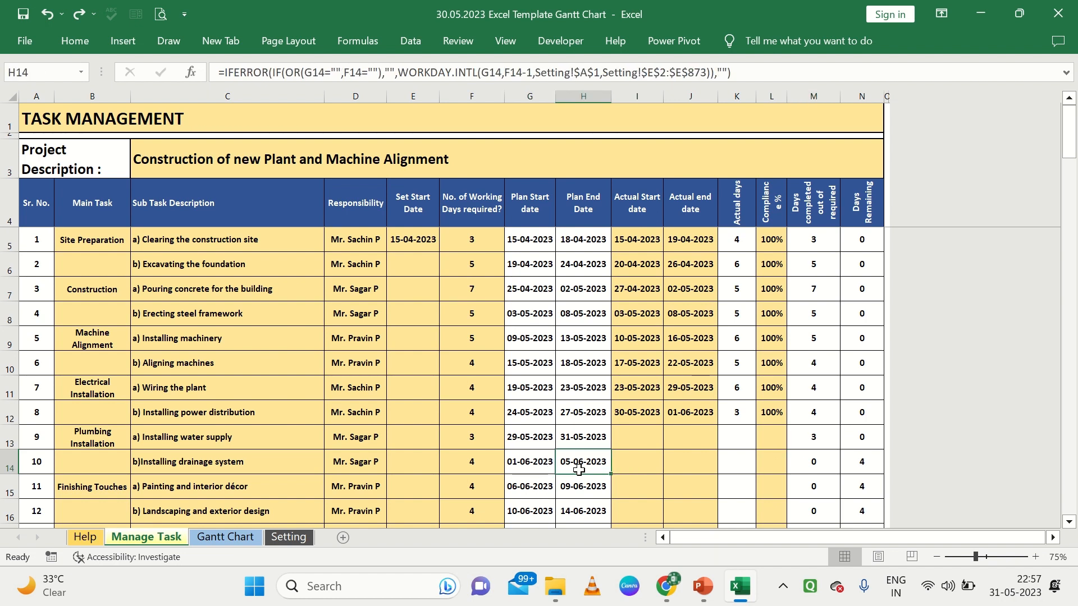
pyautogui.click(815, 461)
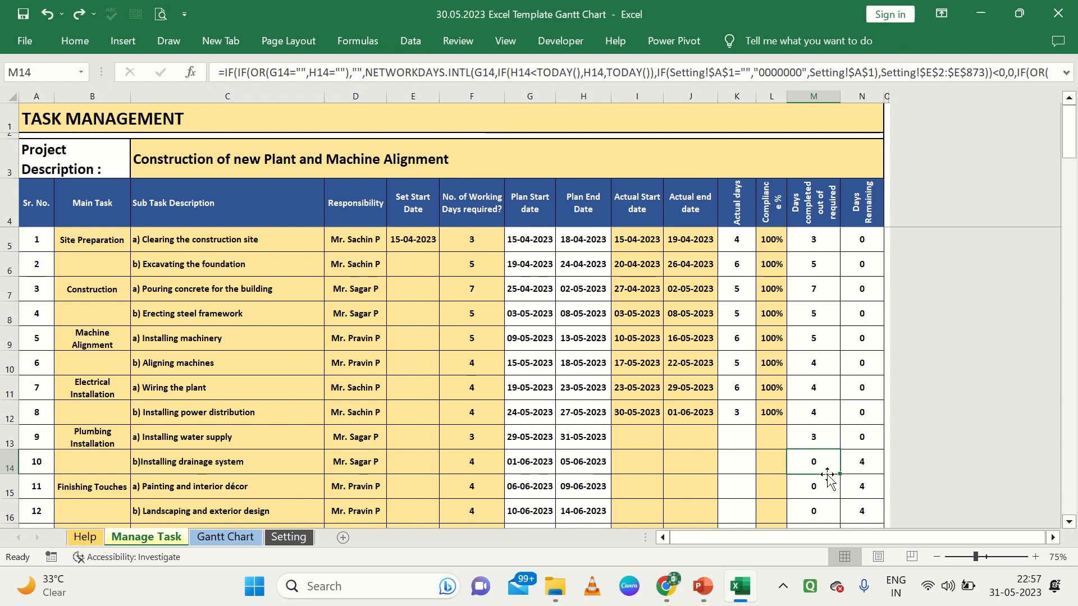
pyautogui.click(822, 486)
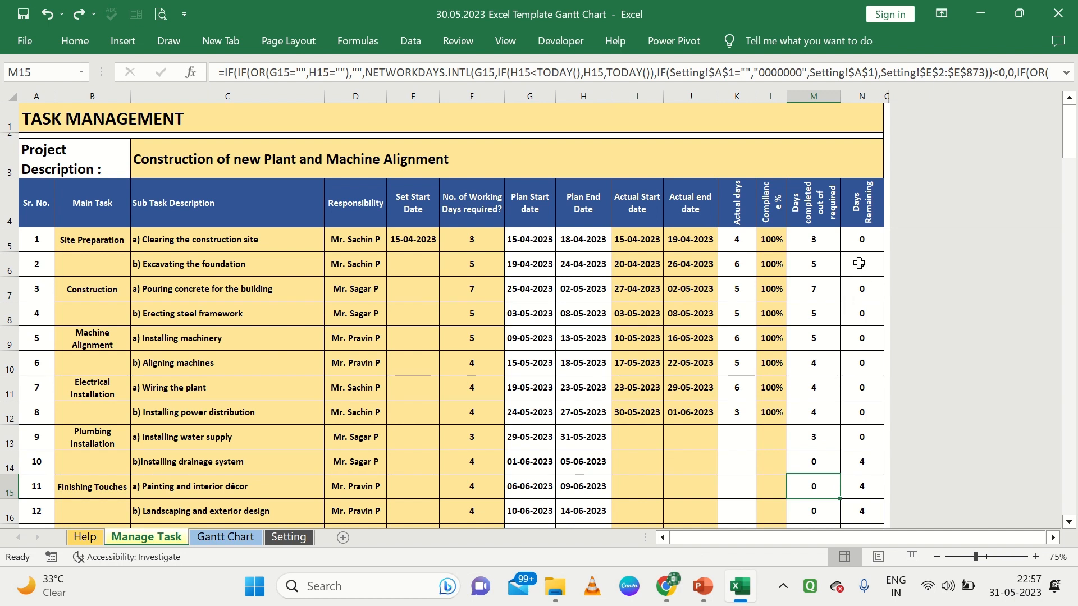
# Step: Examine the Days Remaining column, relating cells N14:N16 to the drainage system task's plan dates
pyautogui.moveTo(859, 245); pyautogui.dragTo(865, 449)
pyautogui.click(863, 463)
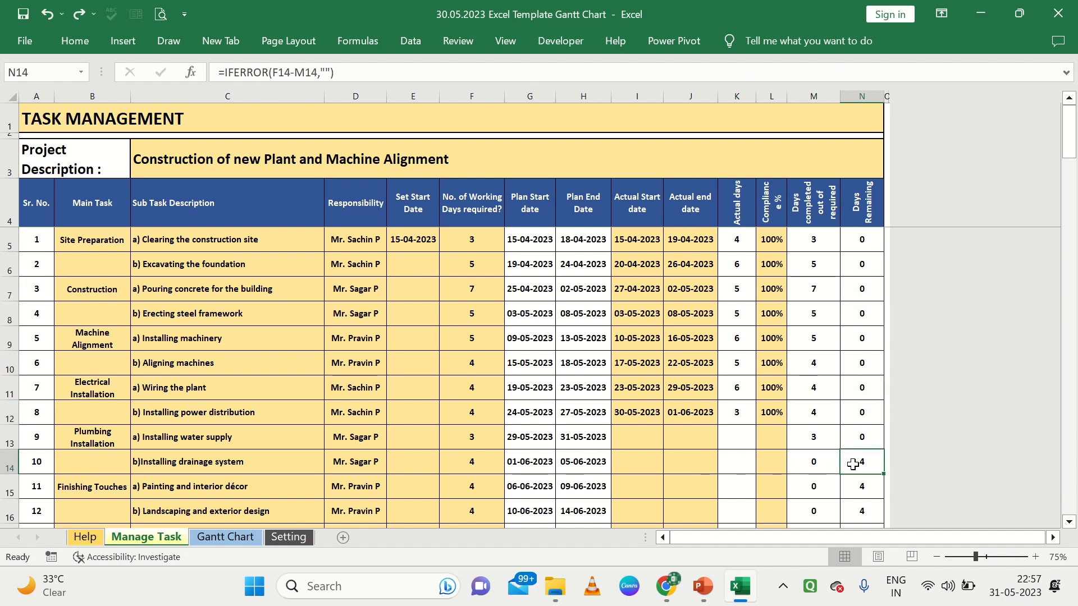
pyautogui.moveTo(853, 463); pyautogui.dragTo(854, 483)
pyautogui.click(518, 464)
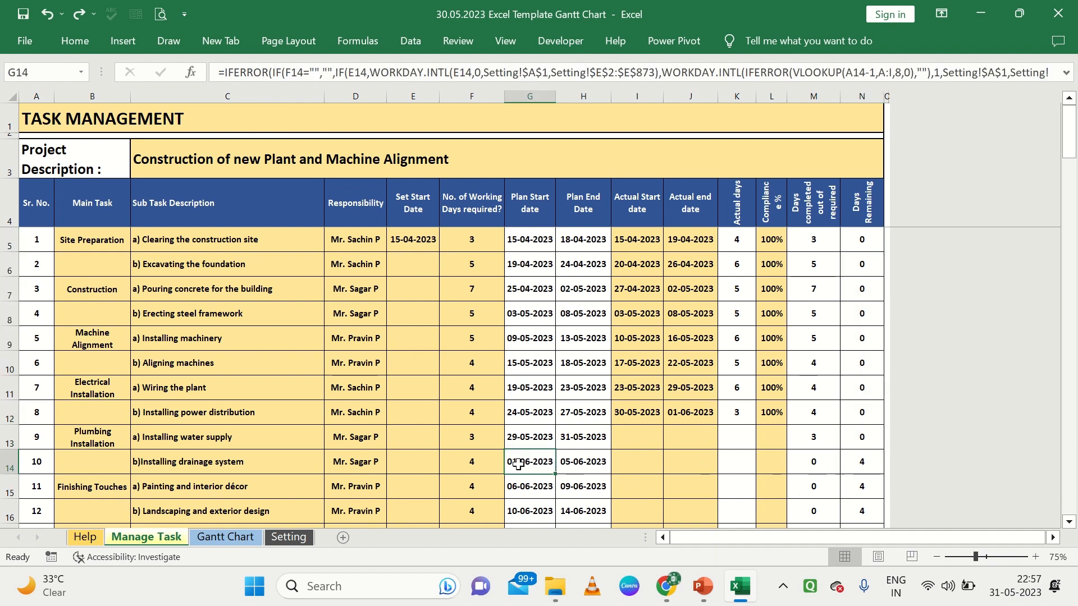
pyautogui.moveTo(518, 464); pyautogui.dragTo(570, 464)
pyautogui.click(569, 466)
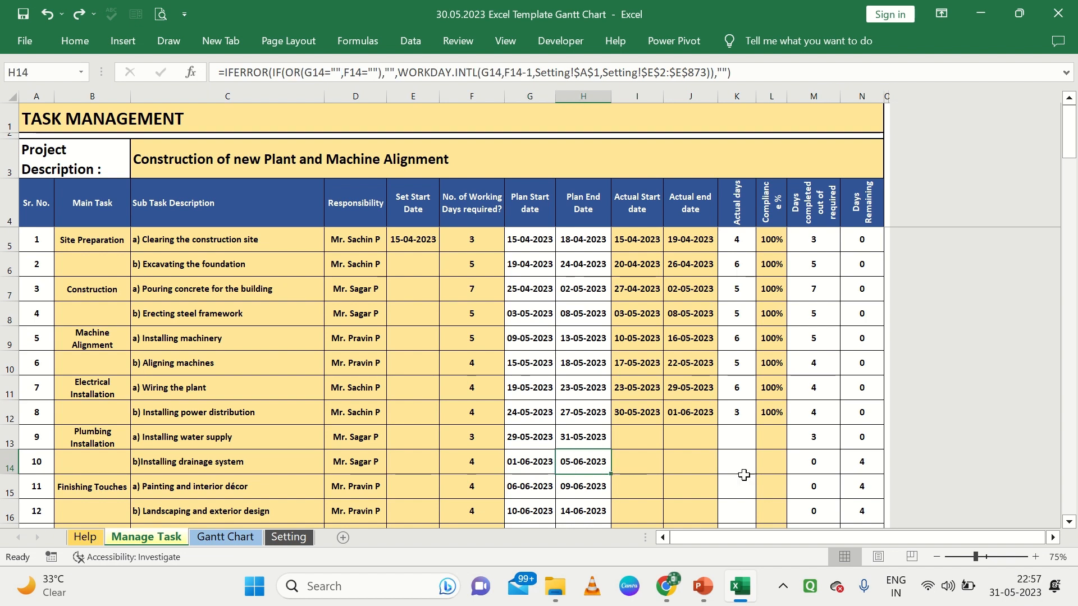
pyautogui.click(856, 469)
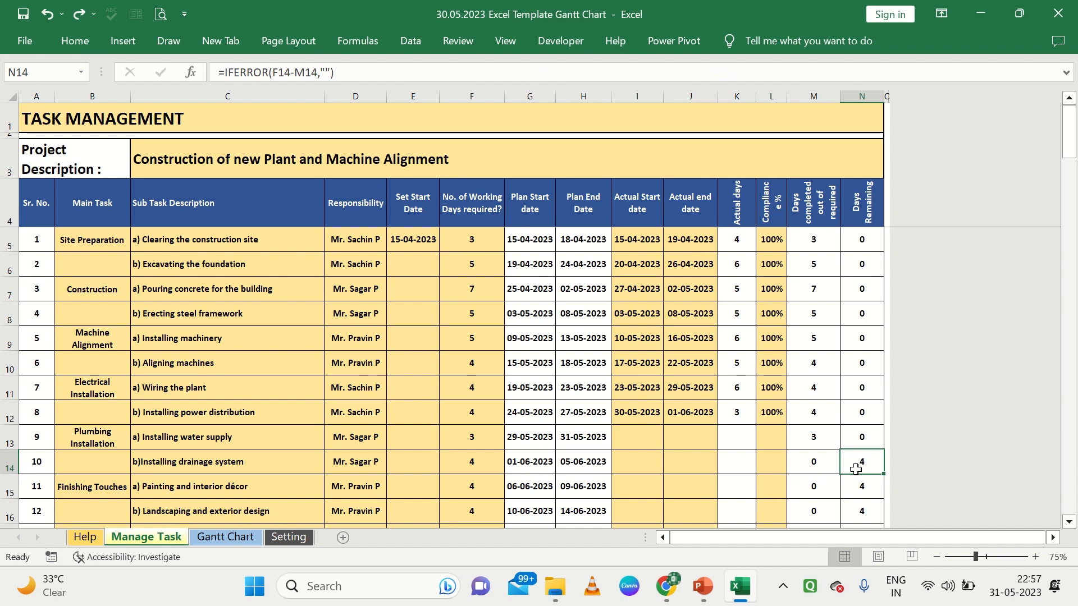
pyautogui.moveTo(856, 469); pyautogui.dragTo(858, 510)
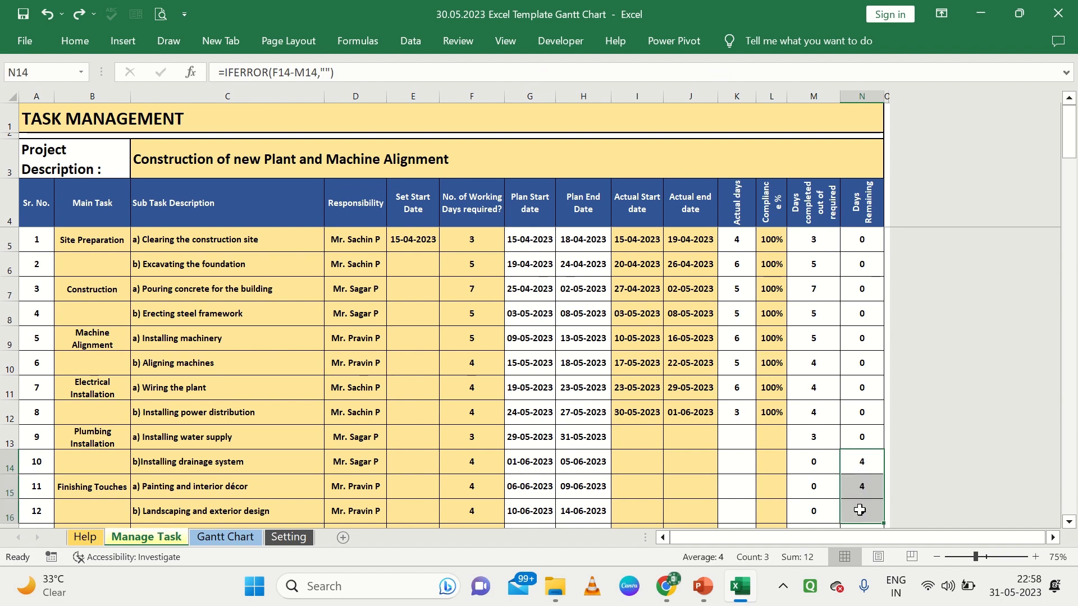
# Step: Review the Compliance % entries in L5:L12 and the task data in B5:K14
pyautogui.moveTo(770, 234); pyautogui.dragTo(765, 404)
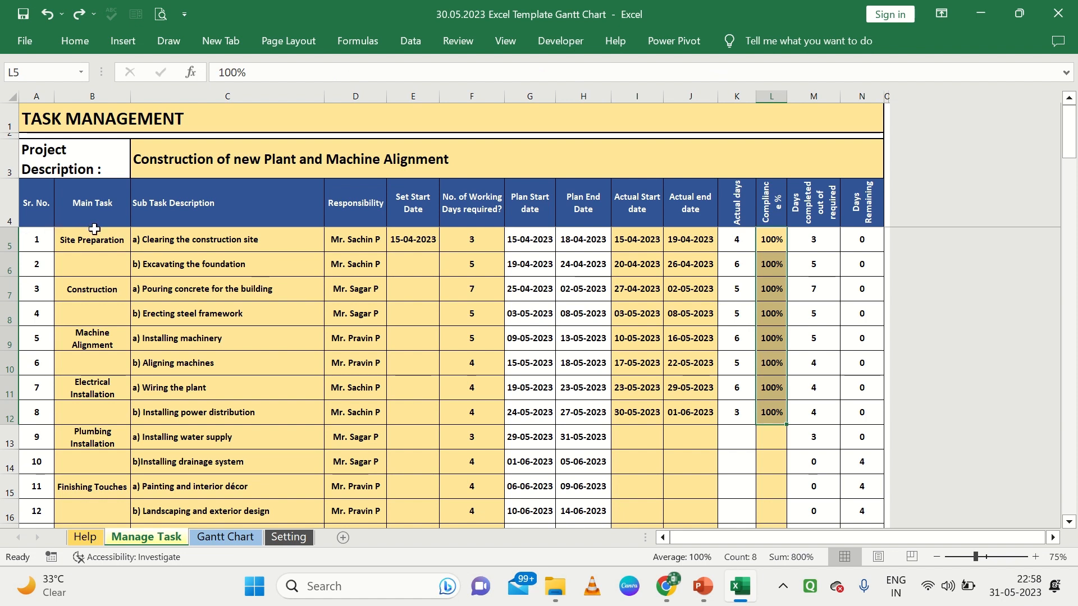
pyautogui.moveTo(98, 233); pyautogui.dragTo(725, 459)
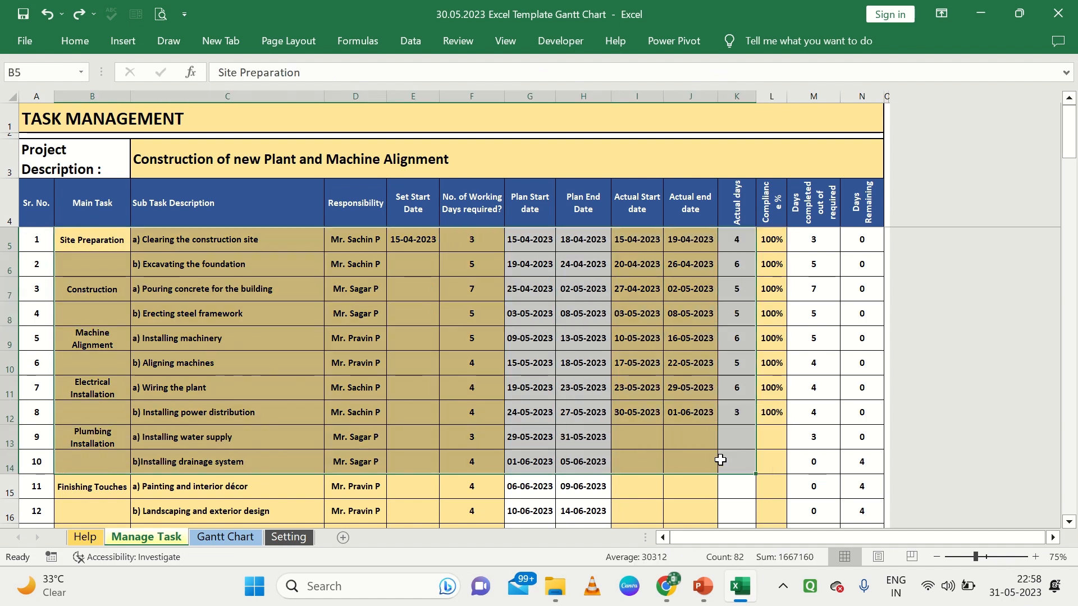
# Step: On the Gantt Chart sheet, examine the timeline's planned, on-time and delayed bars against the legend, checking cells W9 and AO12
pyautogui.click(250, 541)
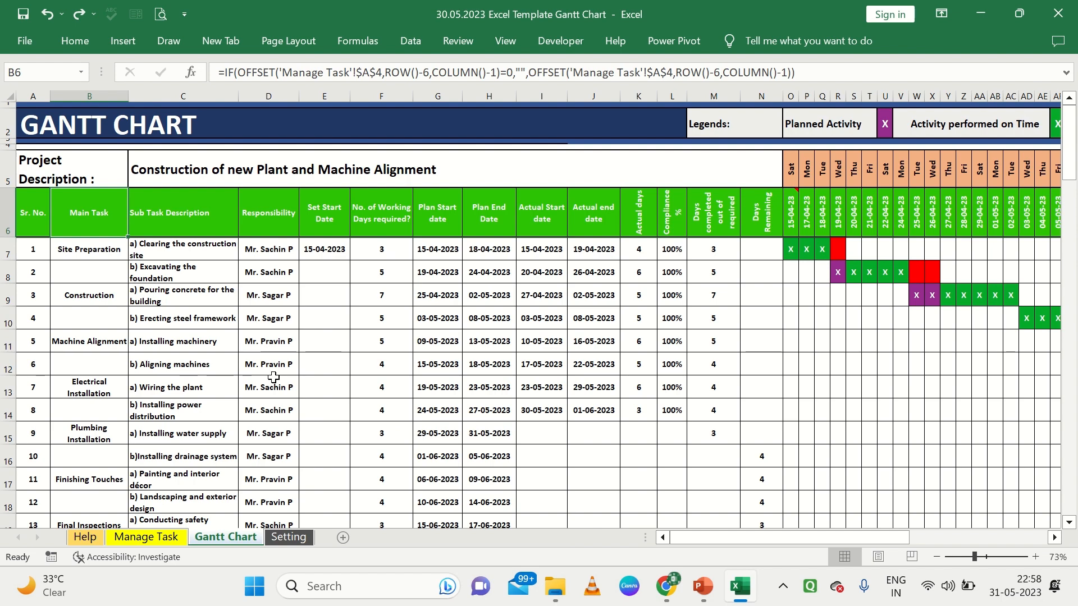
pyautogui.hscroll(5, 631, 312)
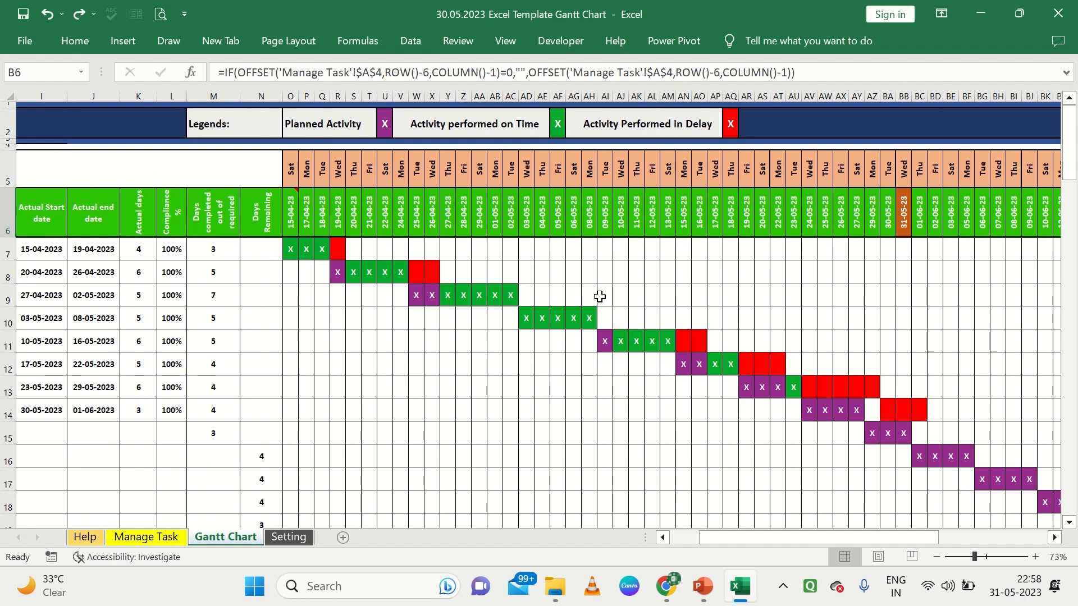
pyautogui.click(417, 304)
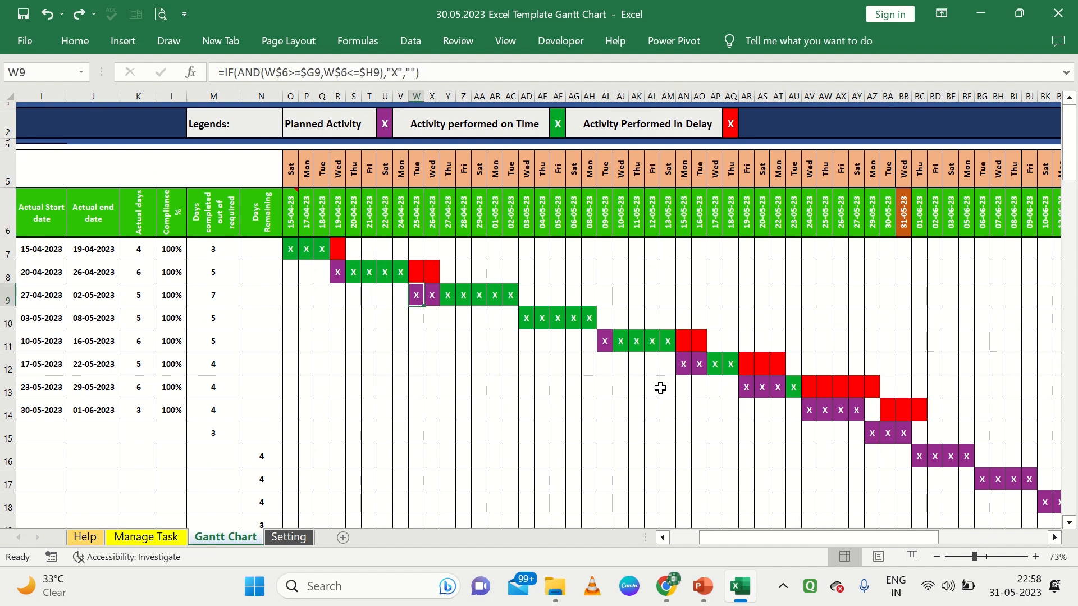
pyautogui.click(695, 366)
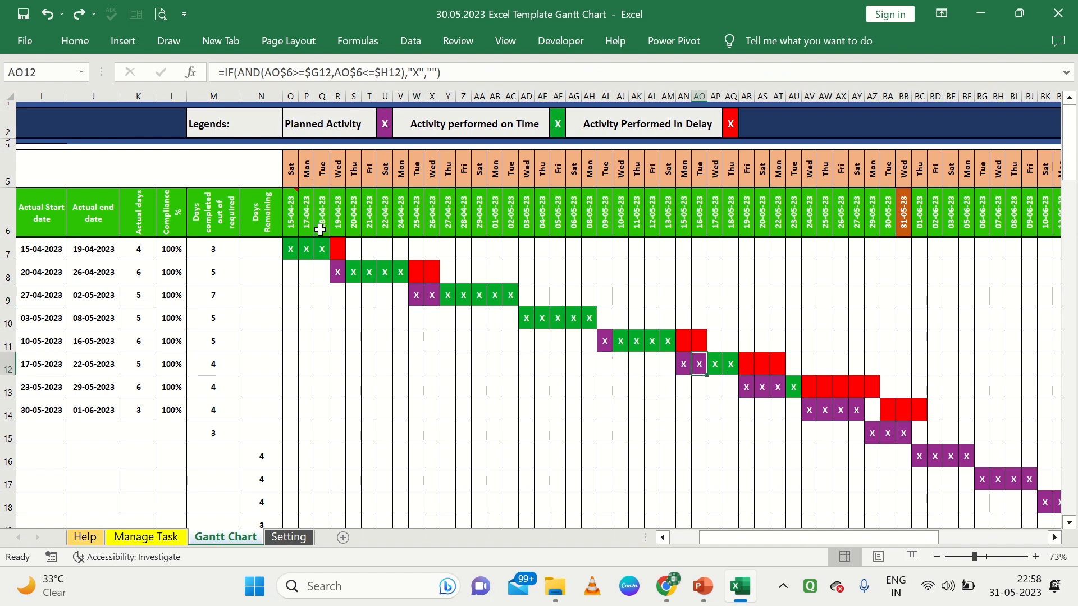
pyautogui.hscroll(5, 777, 404)
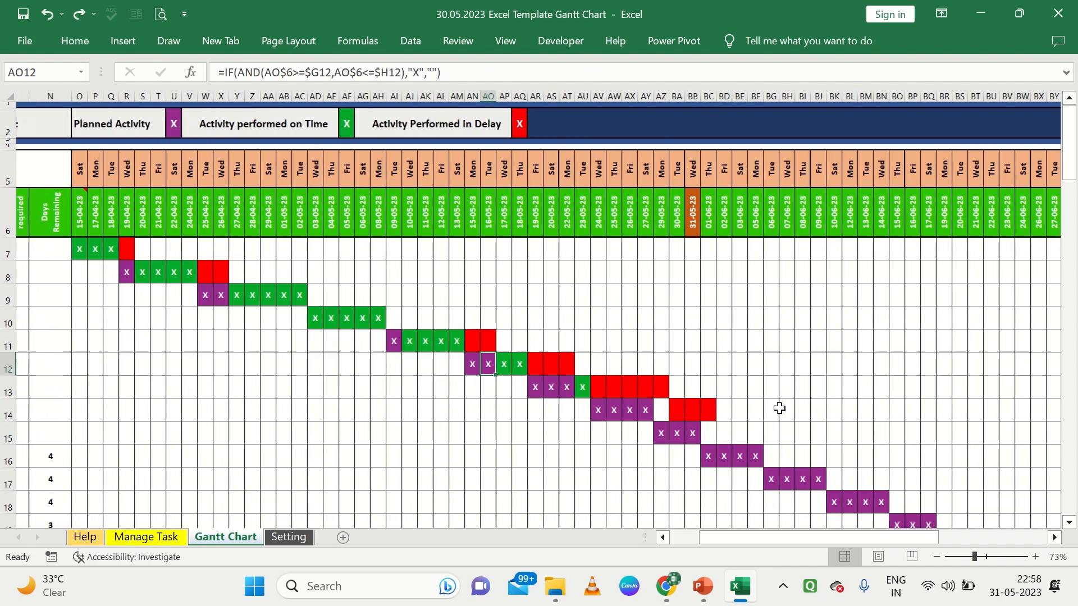
pyautogui.hscroll(-5, 779, 408)
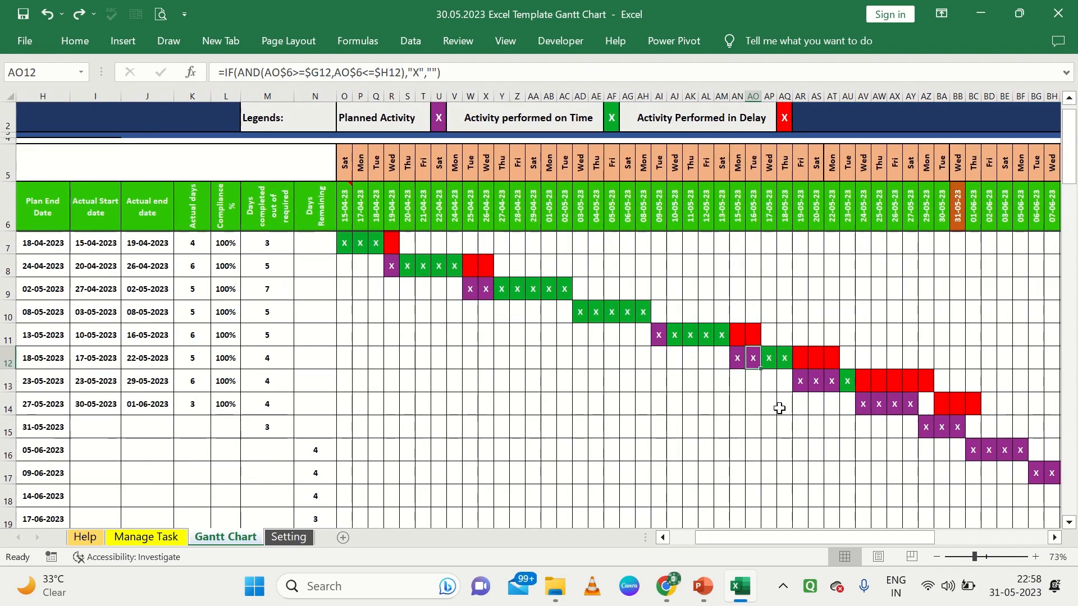
pyautogui.hscroll(3, 780, 408)
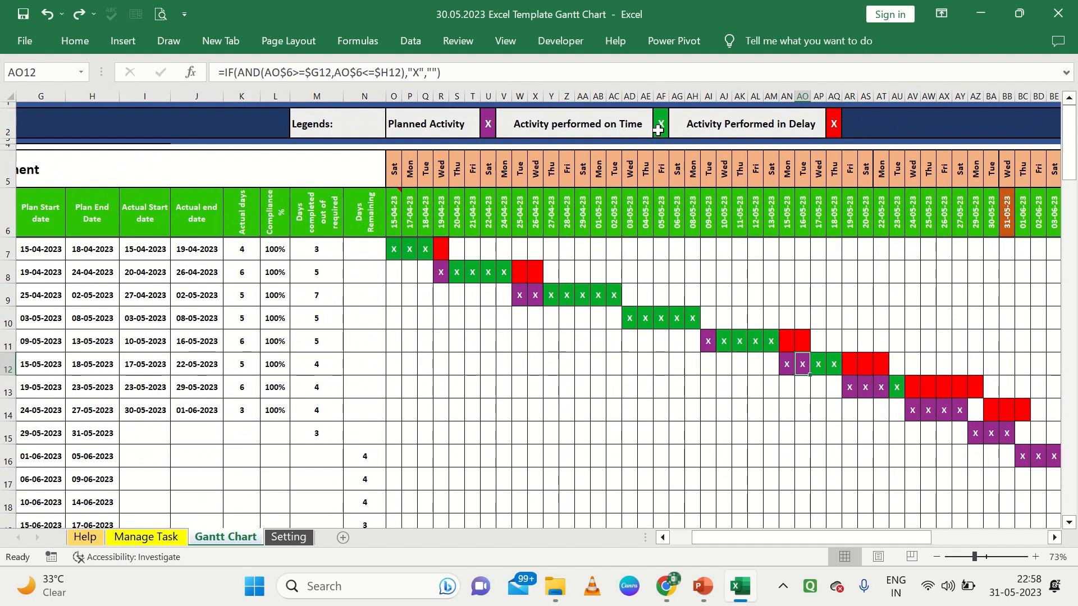
# Step: Examine the on-time and delayed timeline bars of the tasks in rows 8, 11 and 12
pyautogui.moveTo(393, 247); pyautogui.dragTo(499, 277)
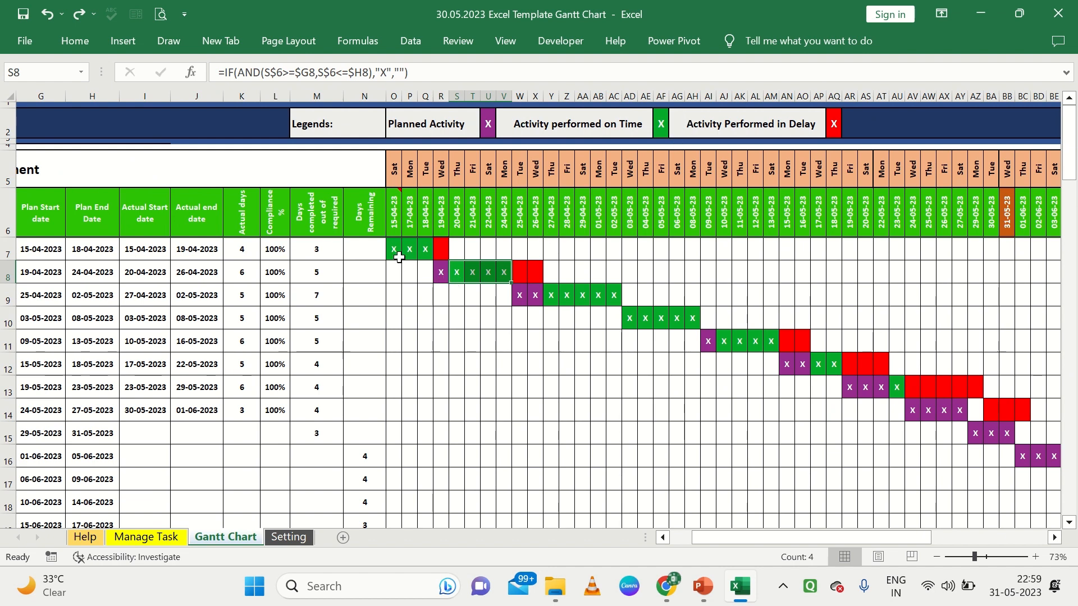
pyautogui.moveTo(395, 251); pyautogui.dragTo(535, 273)
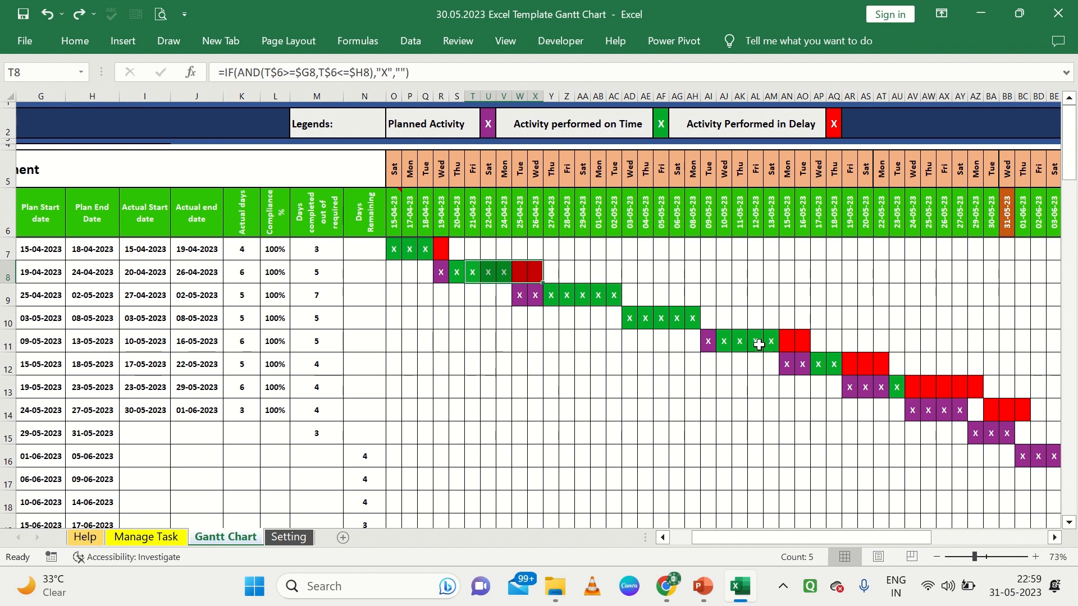
pyautogui.moveTo(739, 342); pyautogui.dragTo(809, 344)
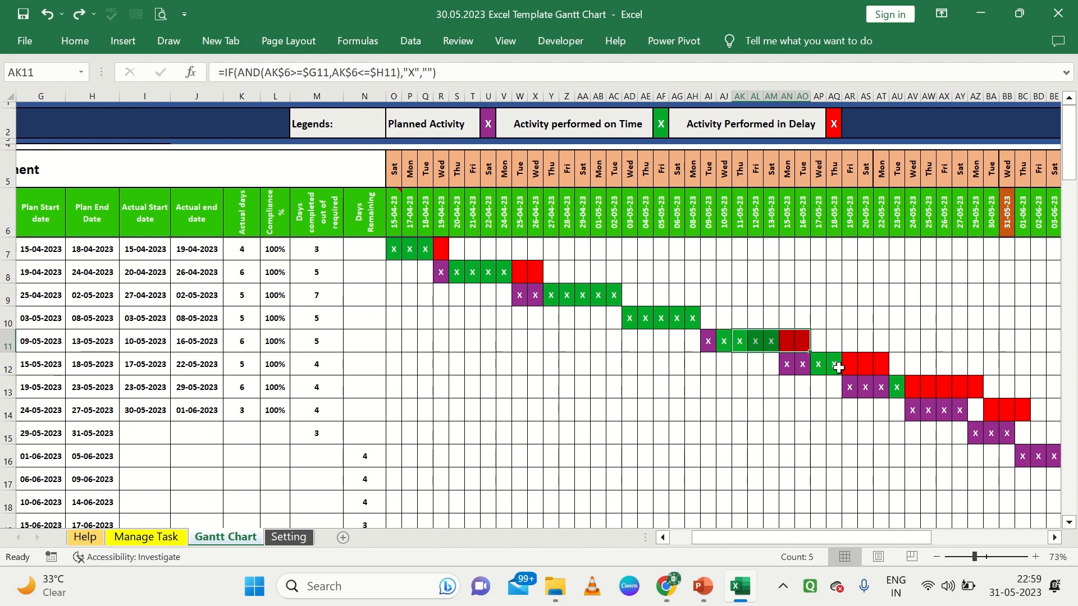
pyautogui.moveTo(835, 365); pyautogui.dragTo(866, 368)
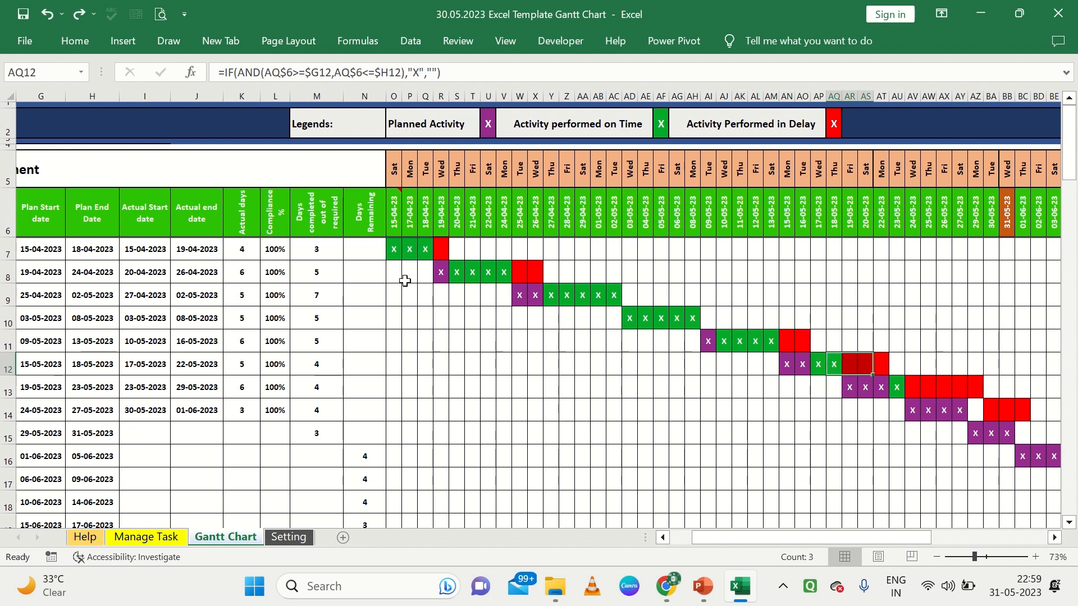
# Step: Compare the row 7 task's plan and actual start and end dates in G7:J7 with its delay cell R7 on the timeline
pyautogui.hscroll(-2, 414, 281)
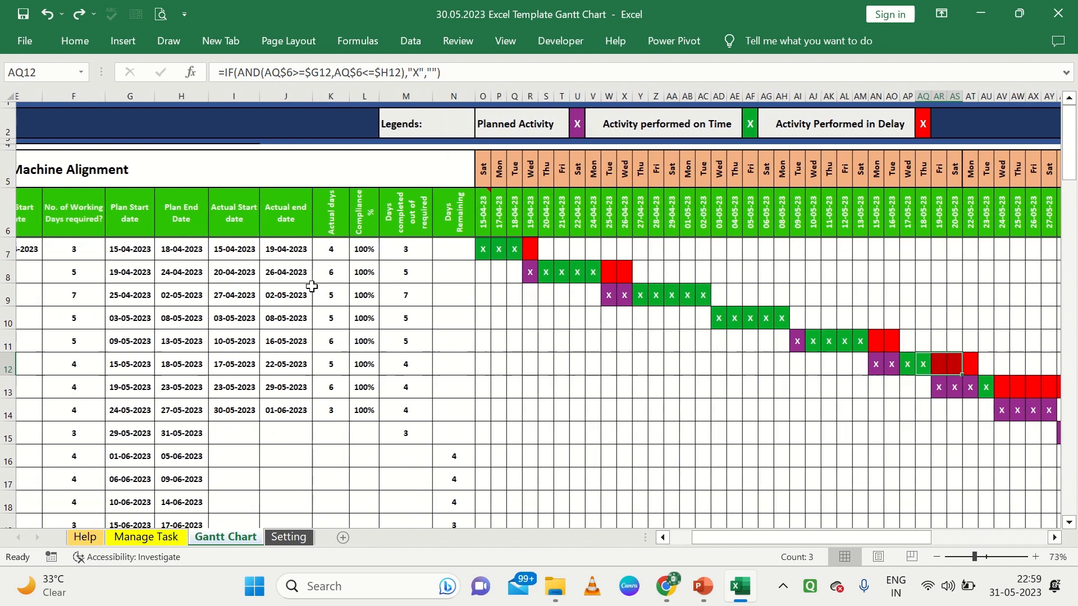
pyautogui.click(7, 249)
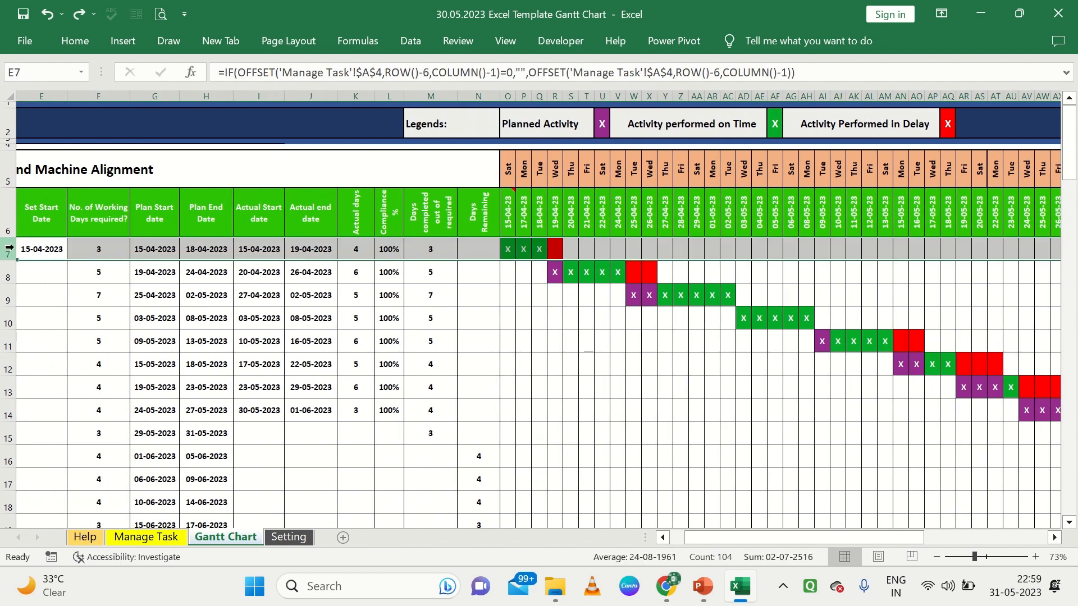
pyautogui.click(162, 253)
pyautogui.click(195, 255)
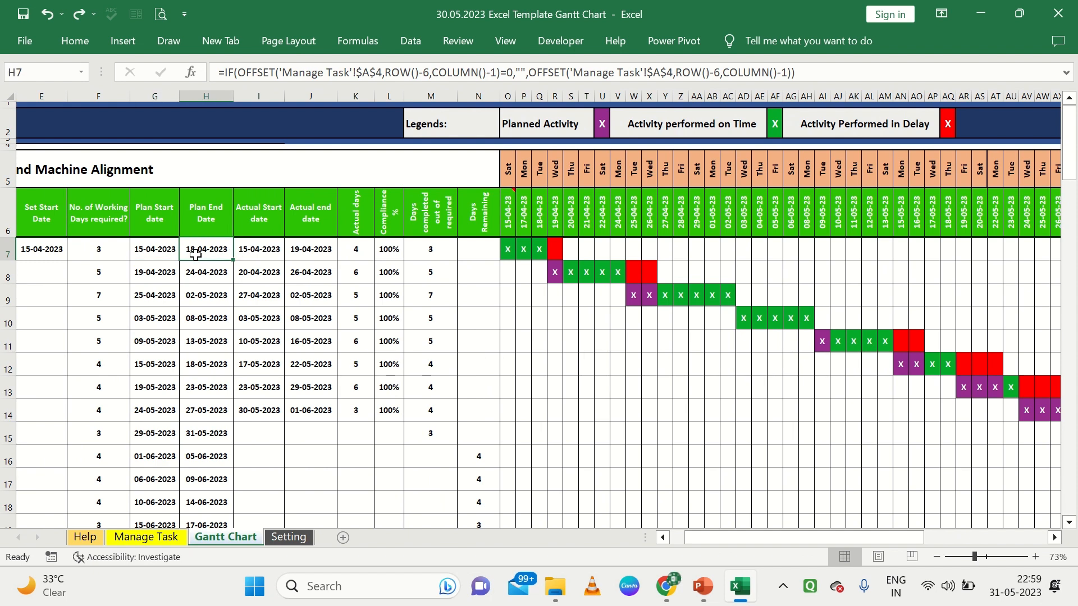
pyautogui.click(250, 256)
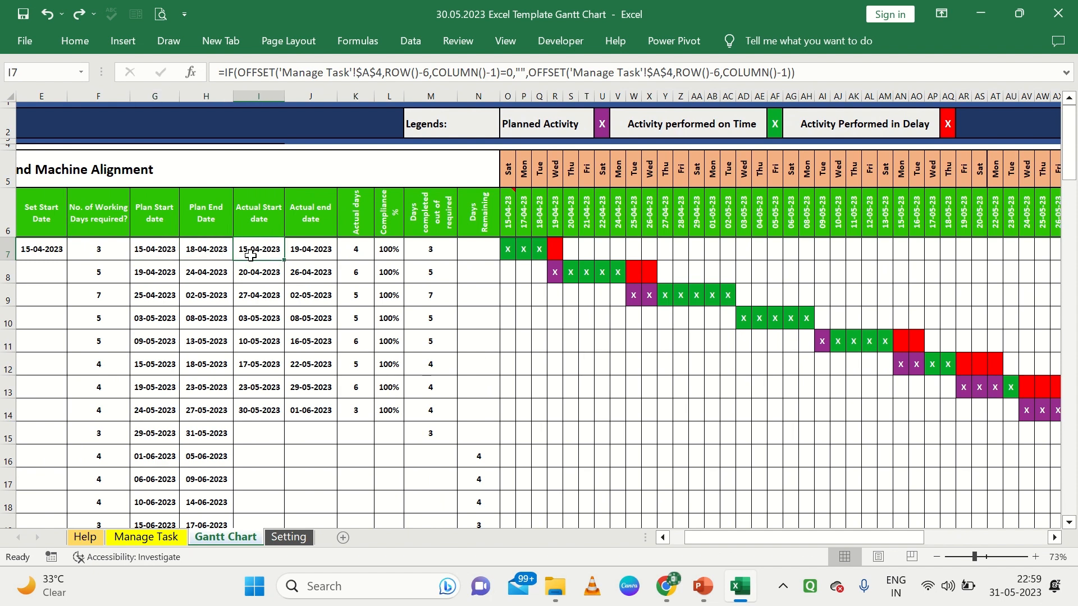
pyautogui.click(303, 251)
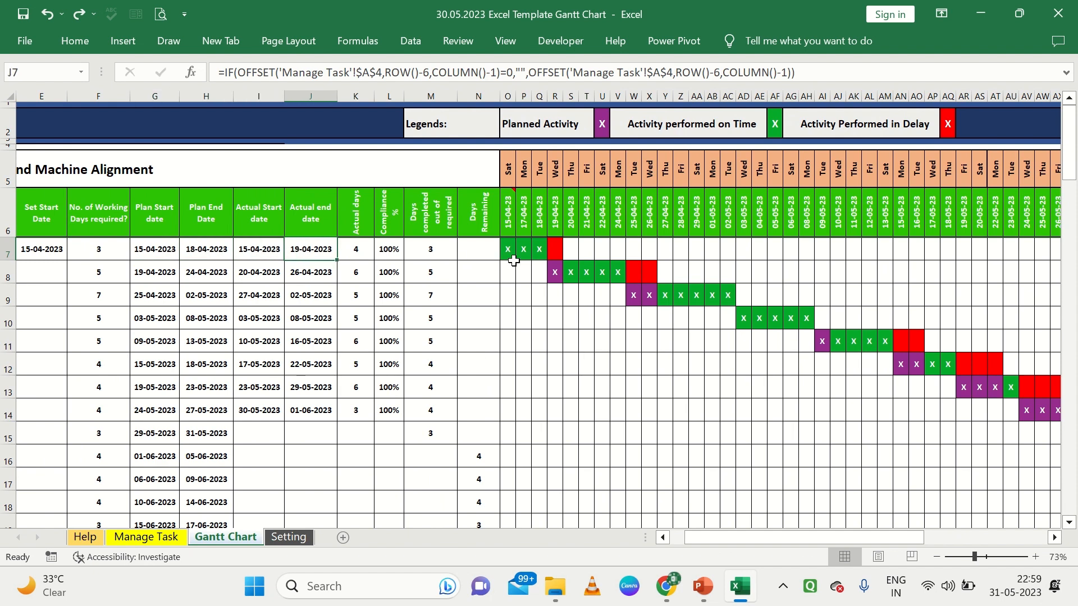
pyautogui.click(554, 257)
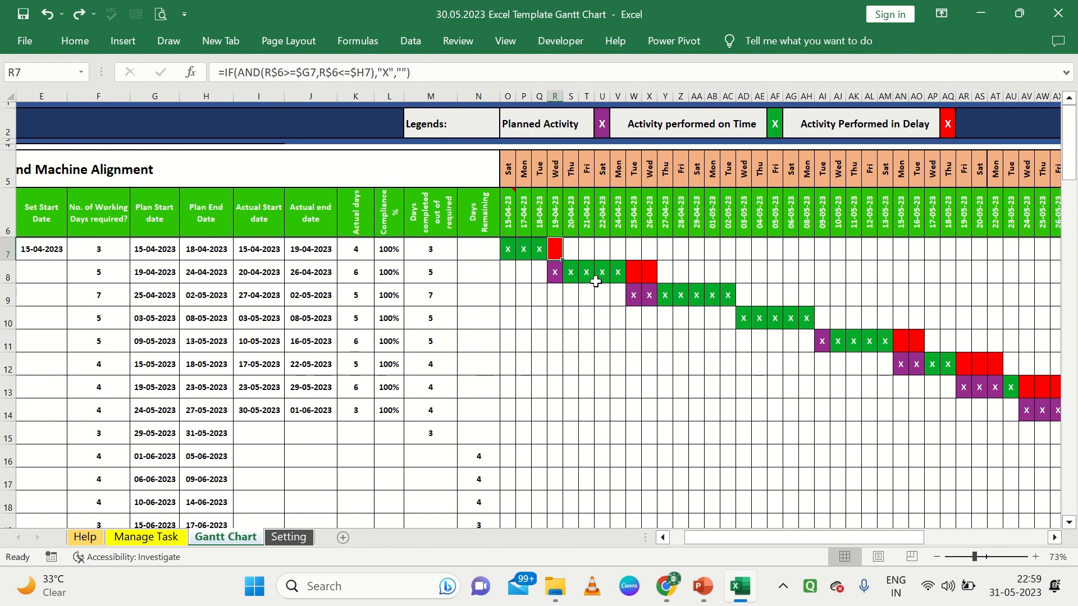
# Step: Review the machine alignment and electrical installation bars in AI11:BC14, then return to the chart's first columns and select cell O13
pyautogui.hscroll(3, 609, 281)
pyautogui.hscroll(3, 609, 281)
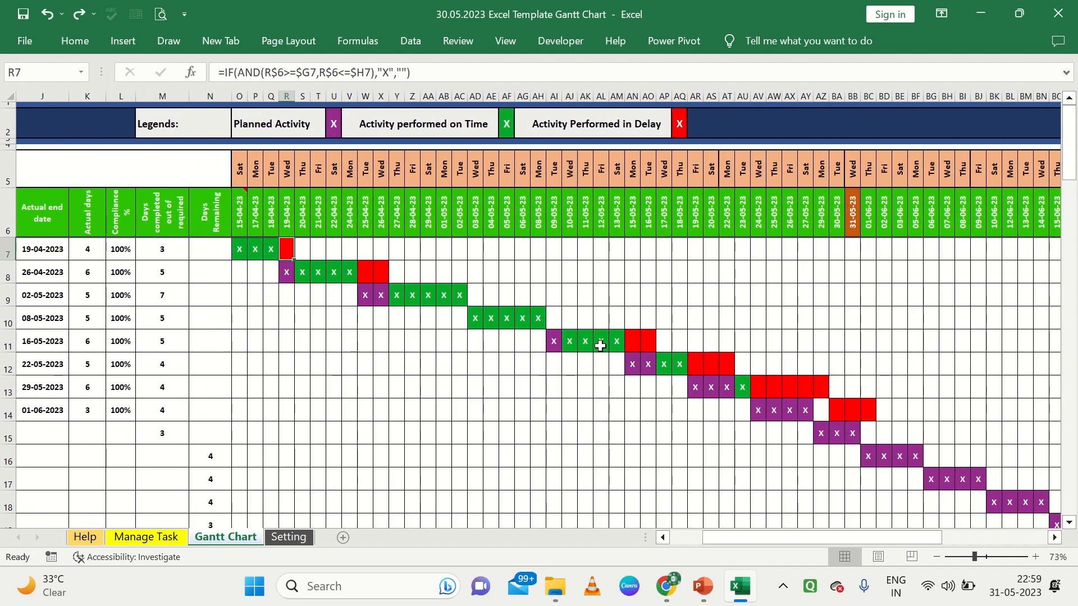
pyautogui.moveTo(560, 341); pyautogui.dragTo(863, 417)
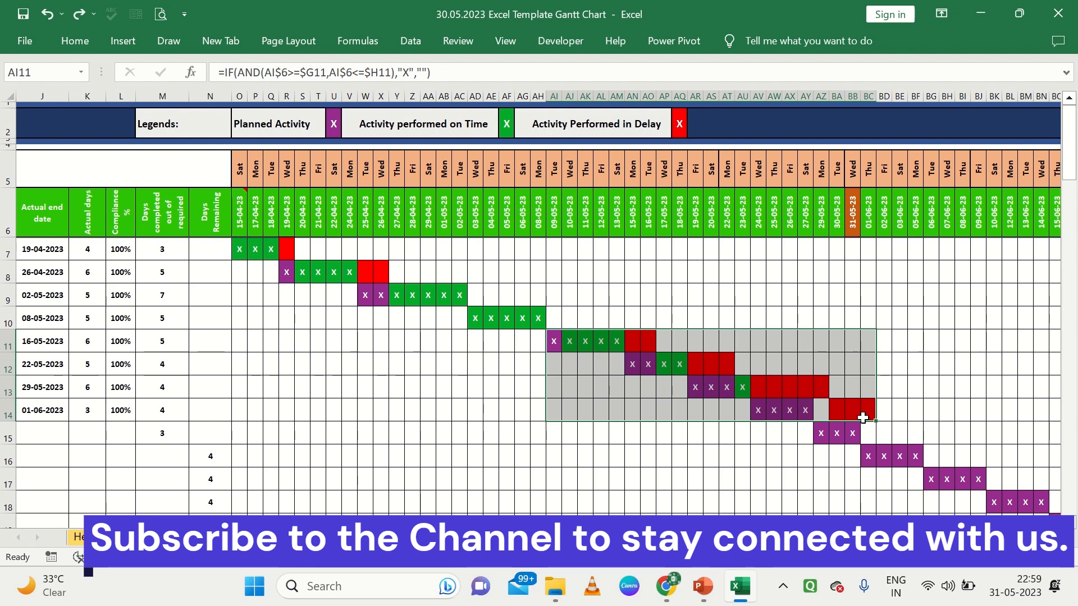
pyautogui.hscroll(-5, 863, 417)
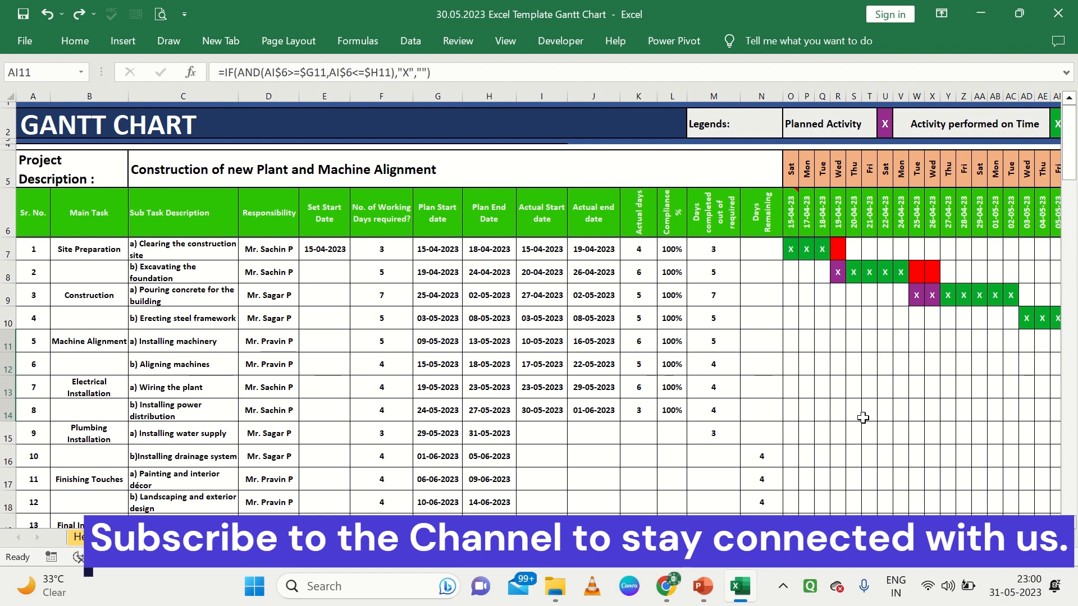
pyautogui.click(787, 386)
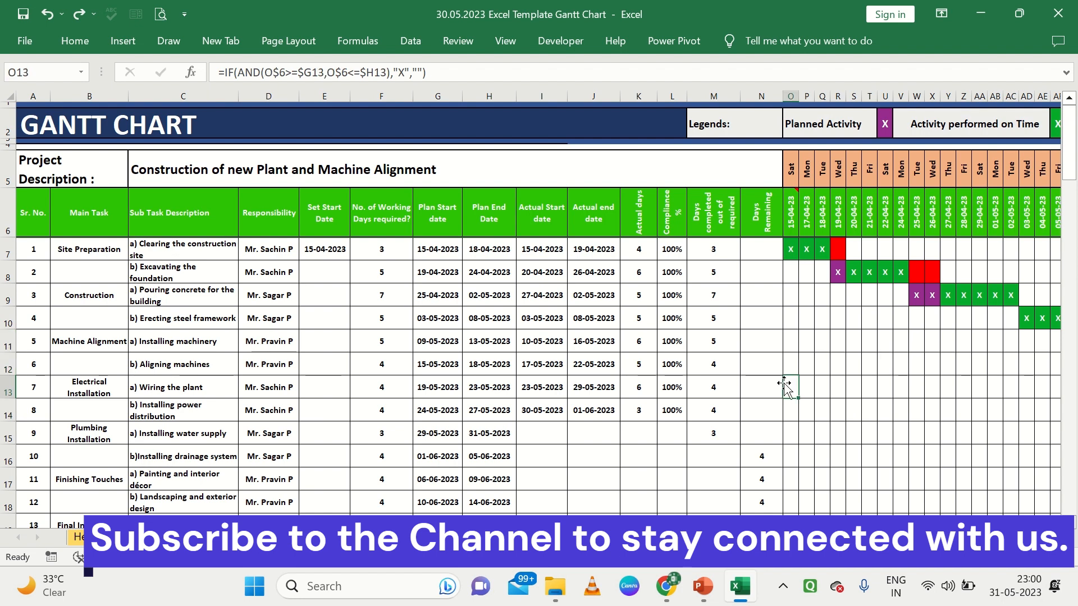